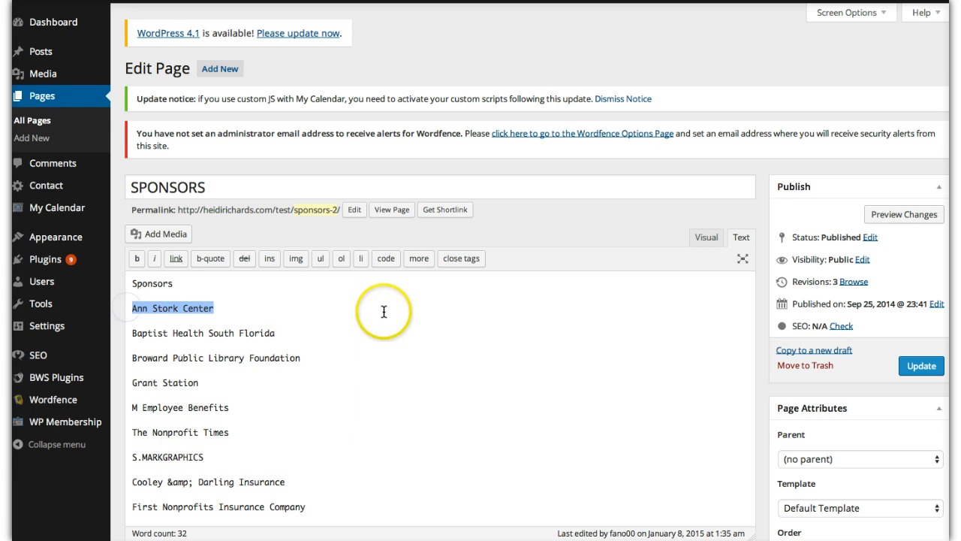
- Delete the "Ann Stork Center" text from the SPONSORS page content, leaving its line empty
scroll(383, 311, down, 5)
scroll(384, 311, up, 3)
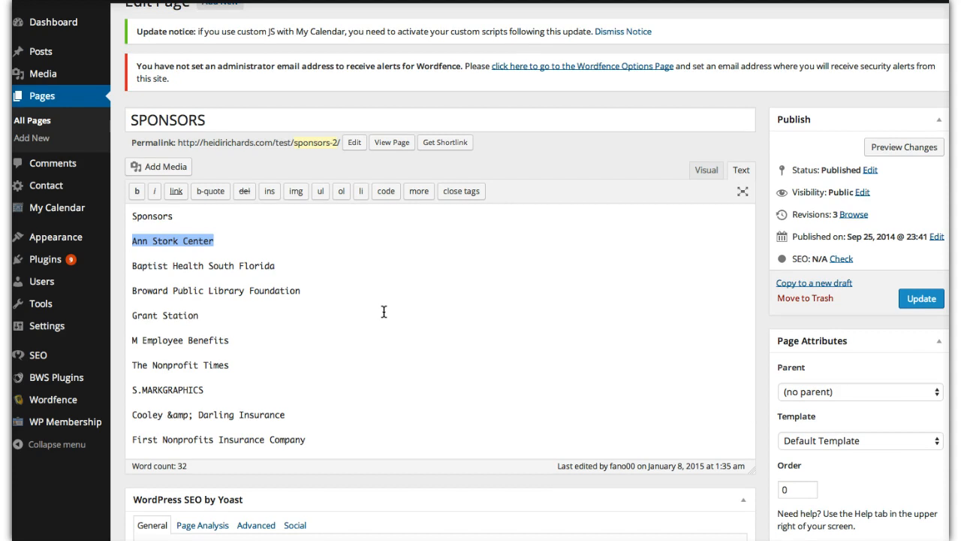
click(214, 246)
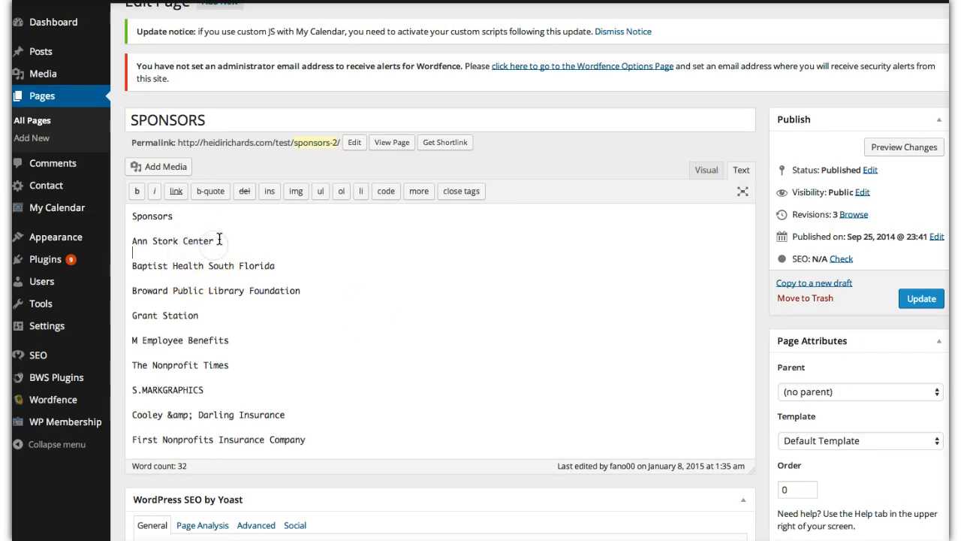
drag(217, 240, 127, 239)
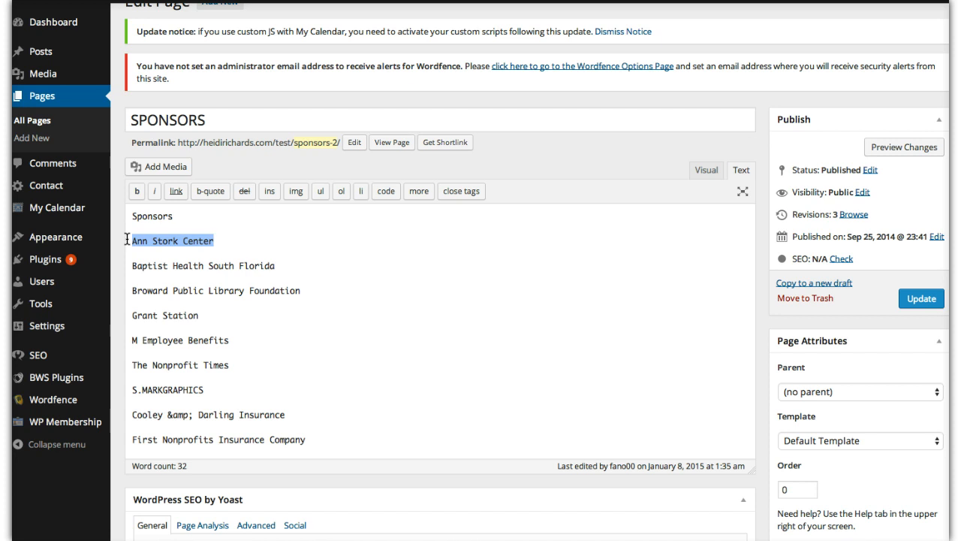
click(227, 243)
drag(228, 243, 128, 241)
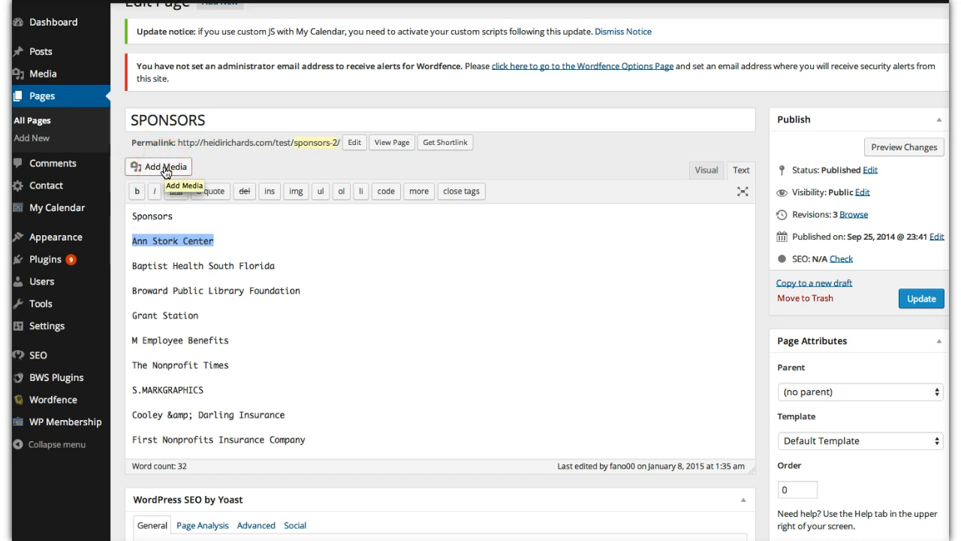
key(BackSpace)
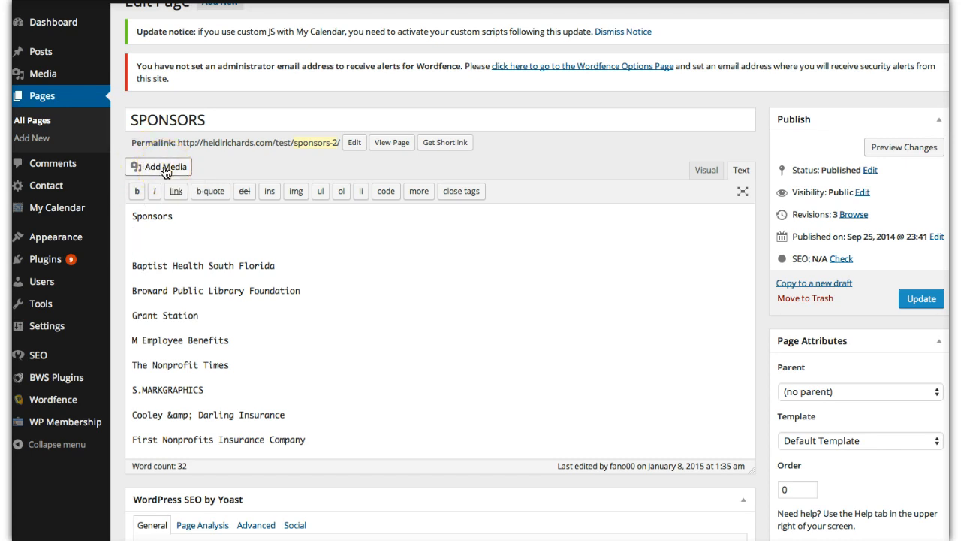
- Upload the Desktop image "Screen Shot 2015-01-09 at 5.43.07 PM" as new media for the page
click(168, 173)
click(168, 172)
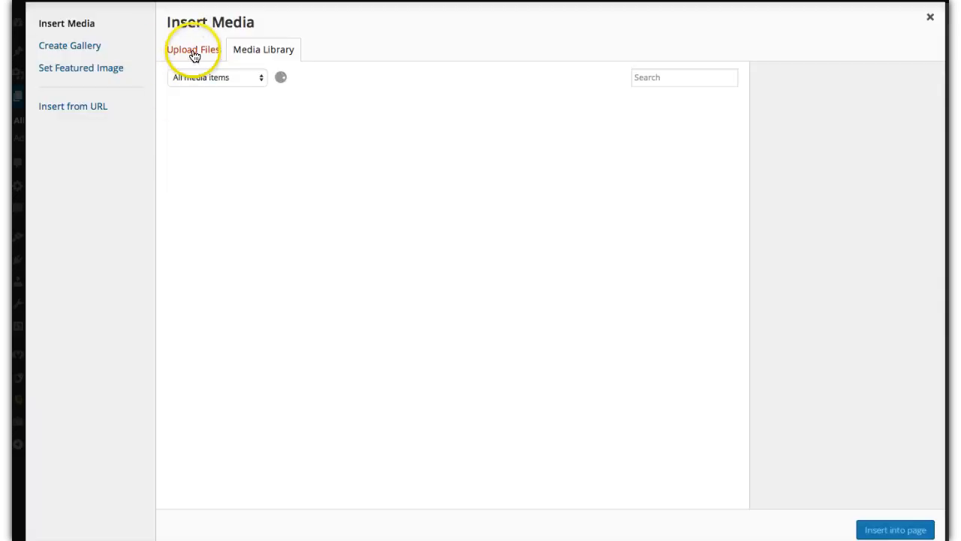
click(194, 52)
click(571, 292)
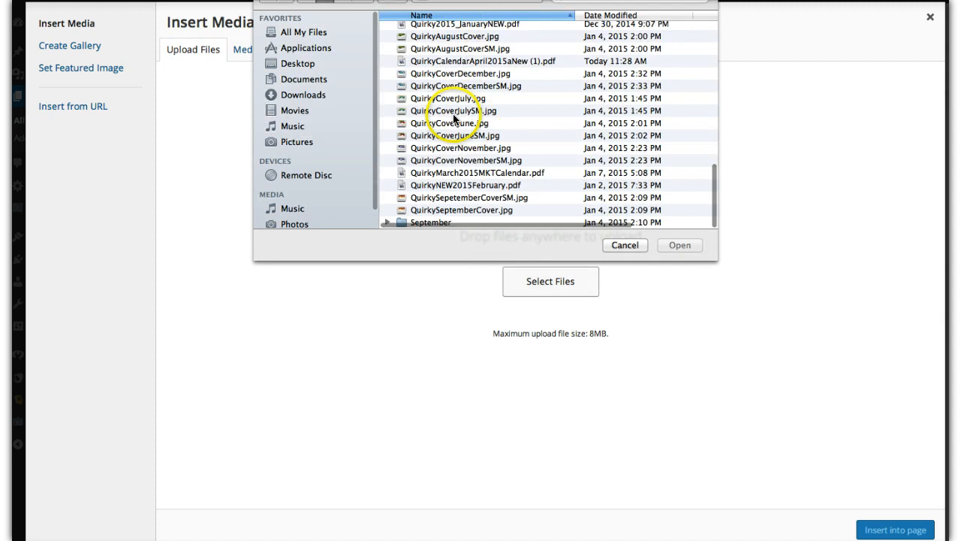
click(291, 62)
scroll(482, 92, down, 20)
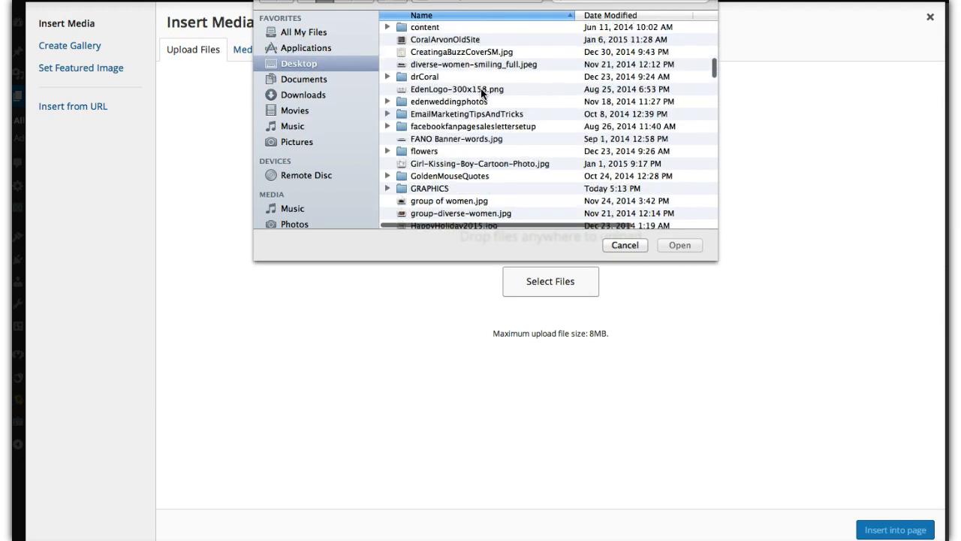
scroll(481, 94, down, 10)
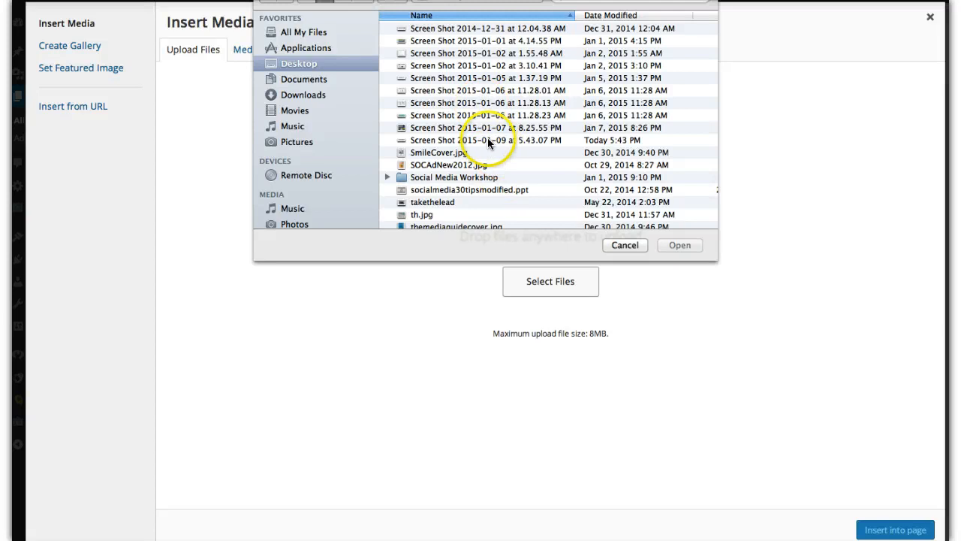
click(487, 140)
click(672, 245)
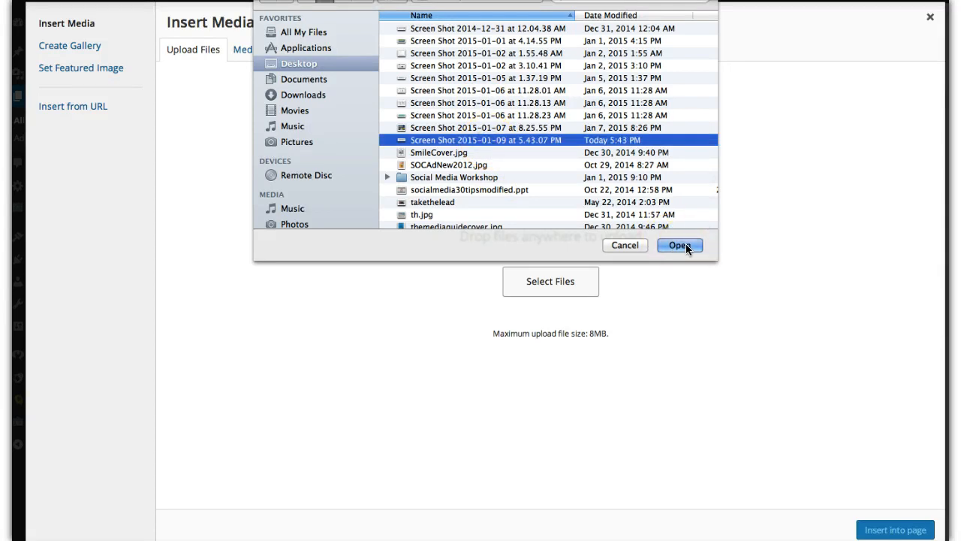
click(686, 245)
click(423, 195)
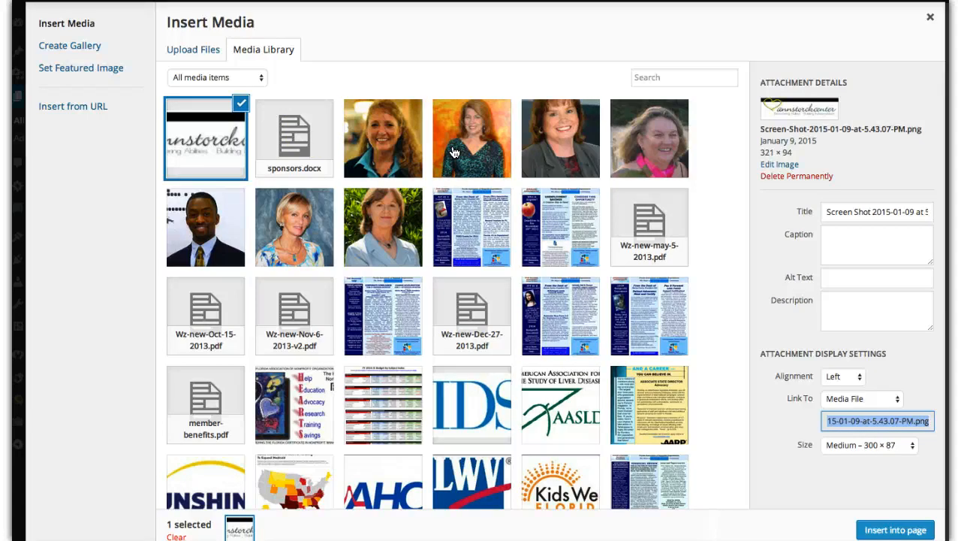
- Replace the uploaded image's title with "Ann Stork Center - FANO Sponsor"
click(902, 212)
click(826, 213)
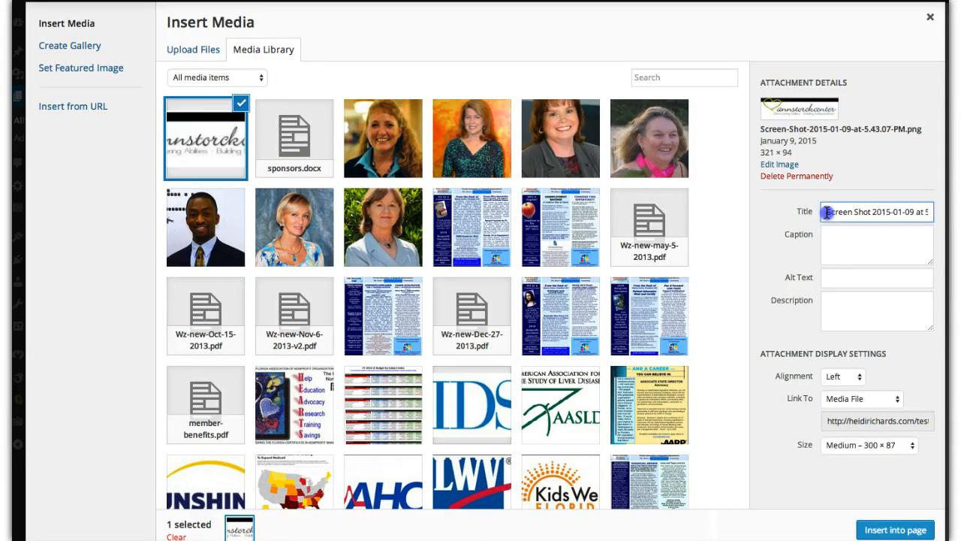
drag(826, 212, 940, 213)
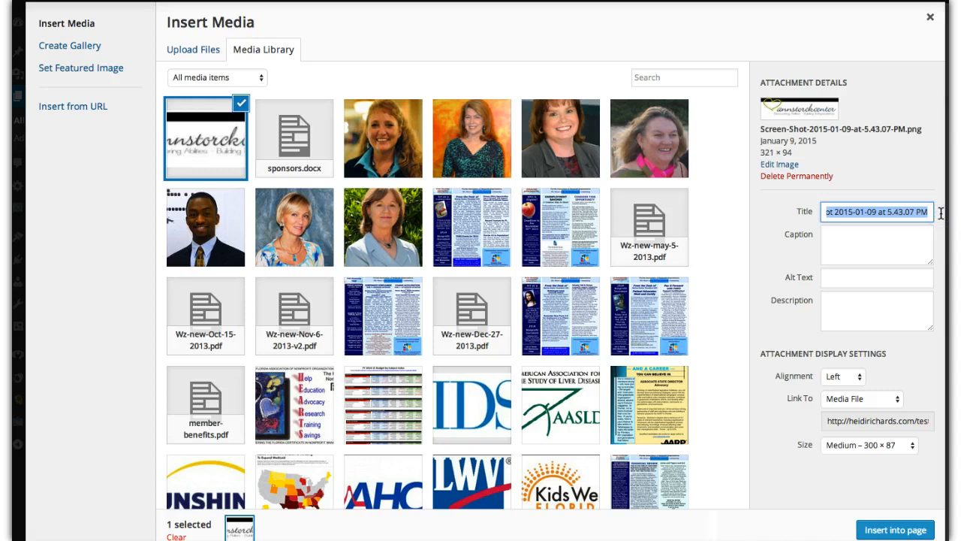
text(Ann Stork)
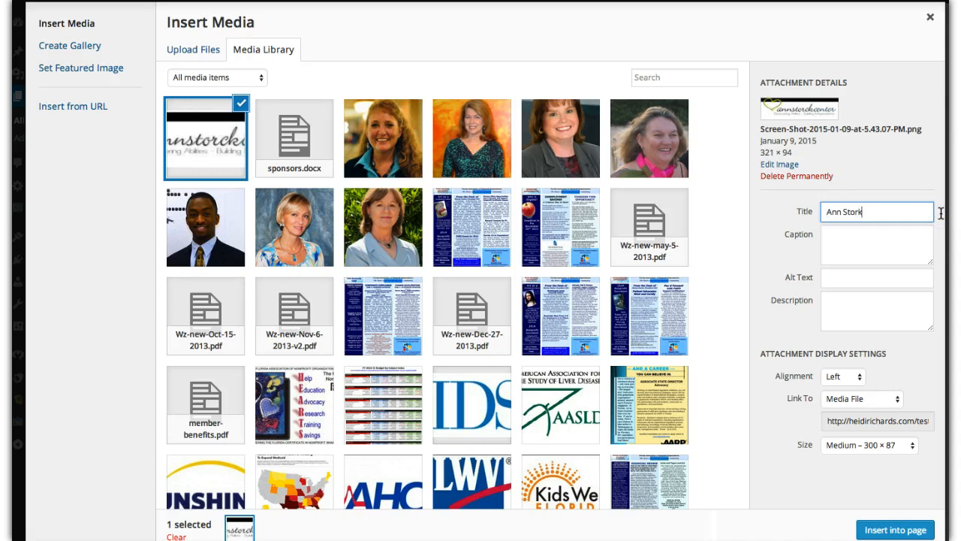
text( Center - FANO Spon)
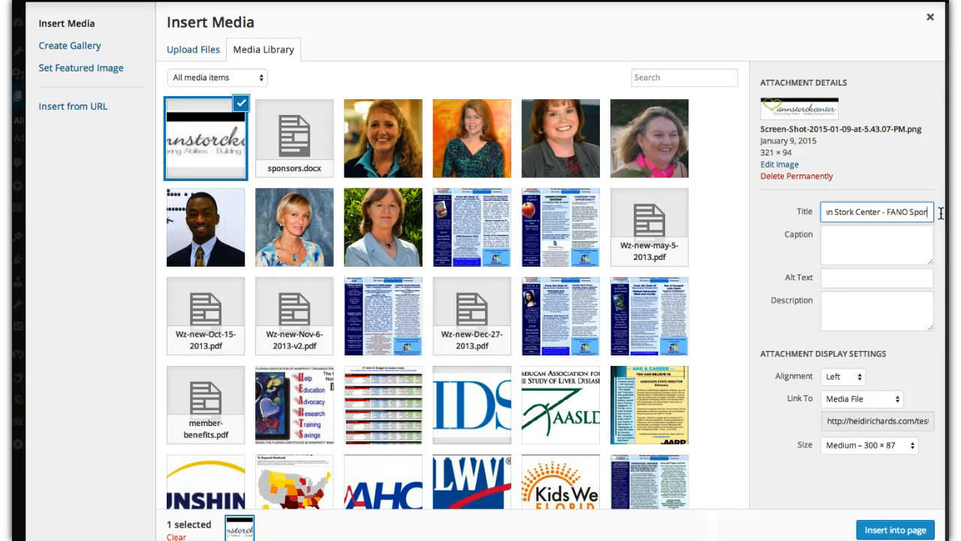
text(sor)
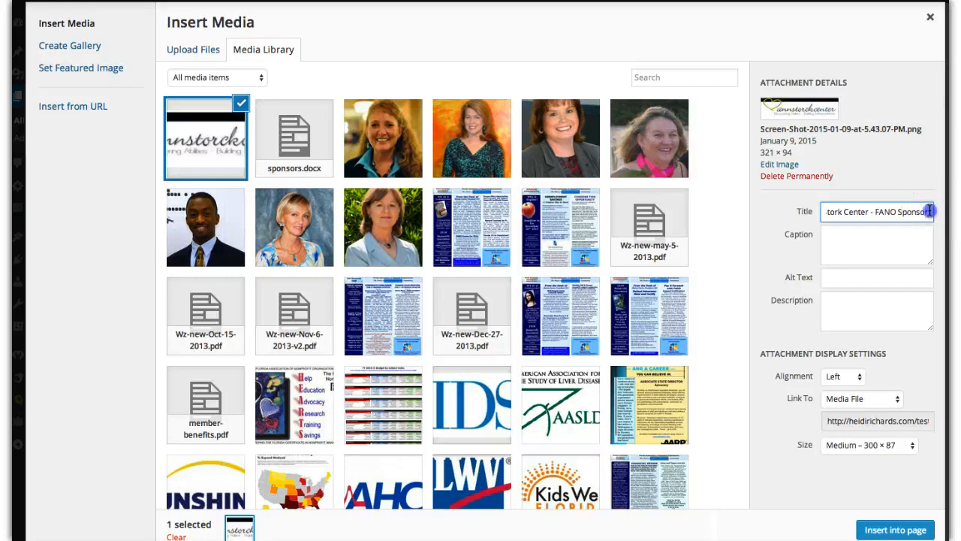
- Copy the title into the image's alt text, enclosed in quotation marks: "Ann Stork Center - FANO Sponsor"
drag(926, 212, 802, 216)
key(ctrl+c)
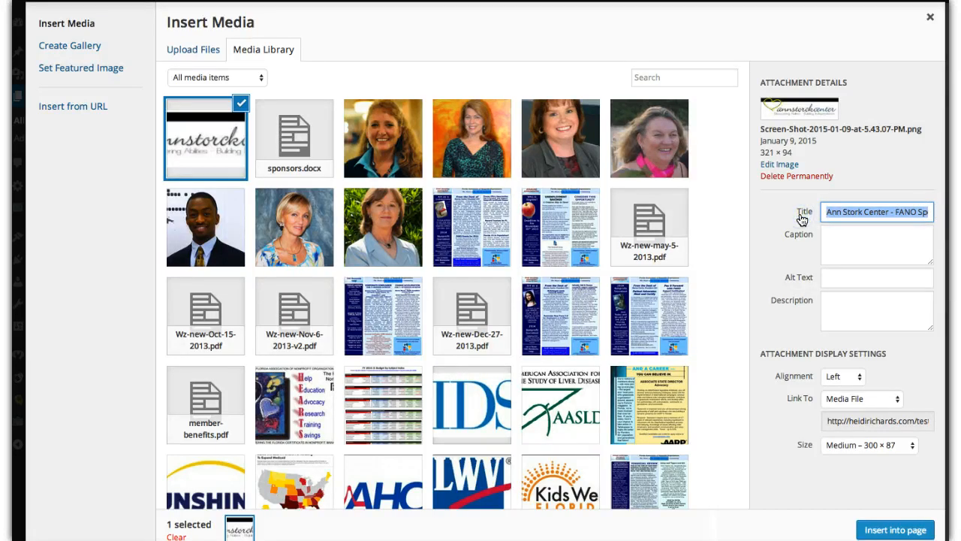
click(832, 275)
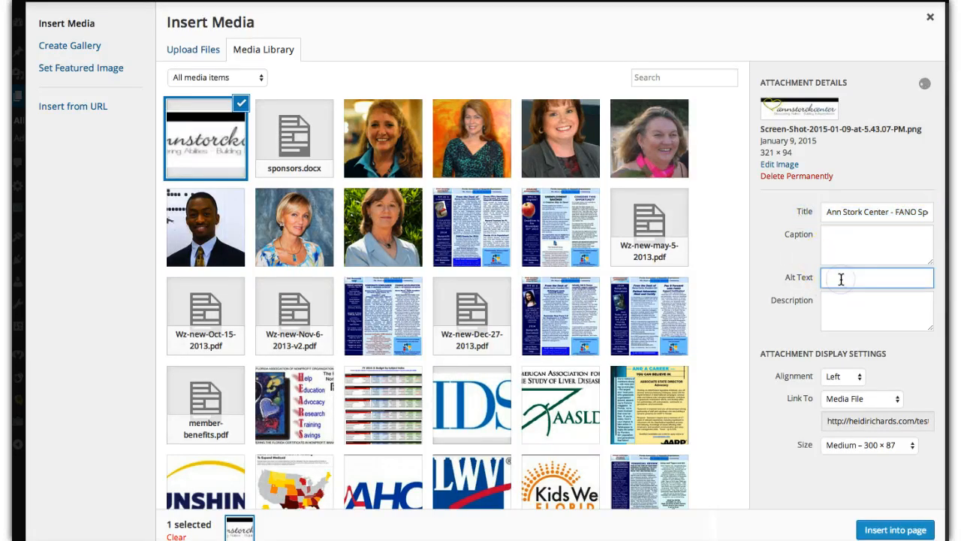
text(")
key(ctrl+v)
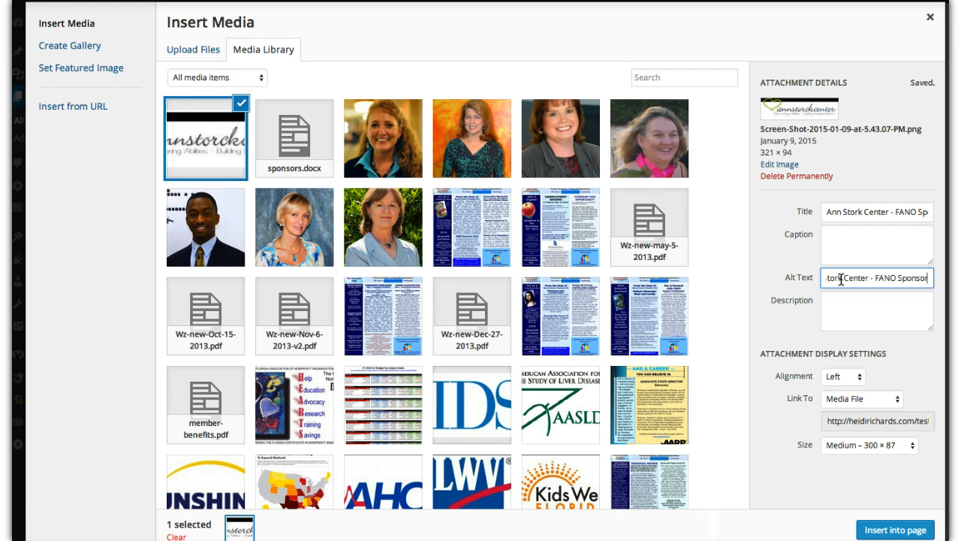
text(")
- Fill the image's description with "Ann Stork Center - Florida Association of Nonprofit Organizations Sponsor", reusing the copied title and spelling out FANO
click(841, 297)
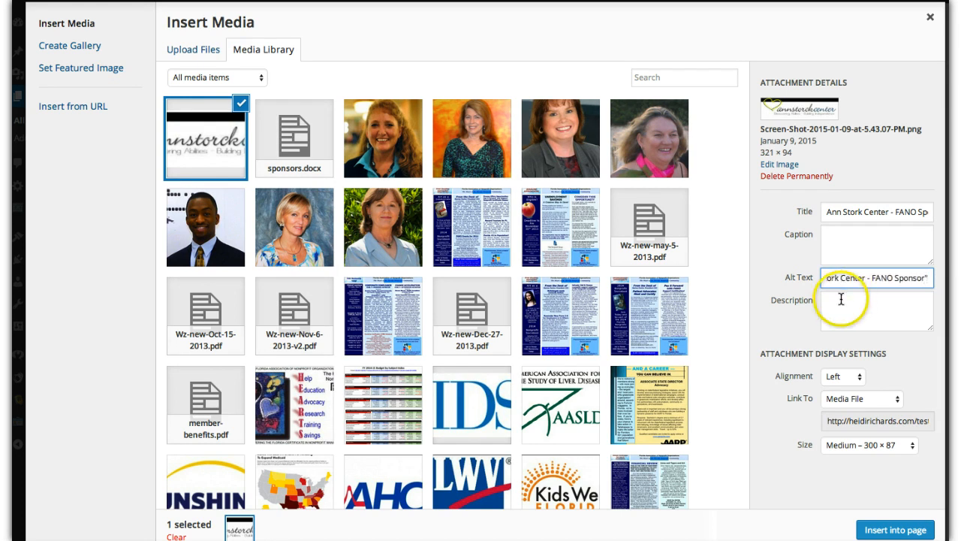
key(ctrl+v)
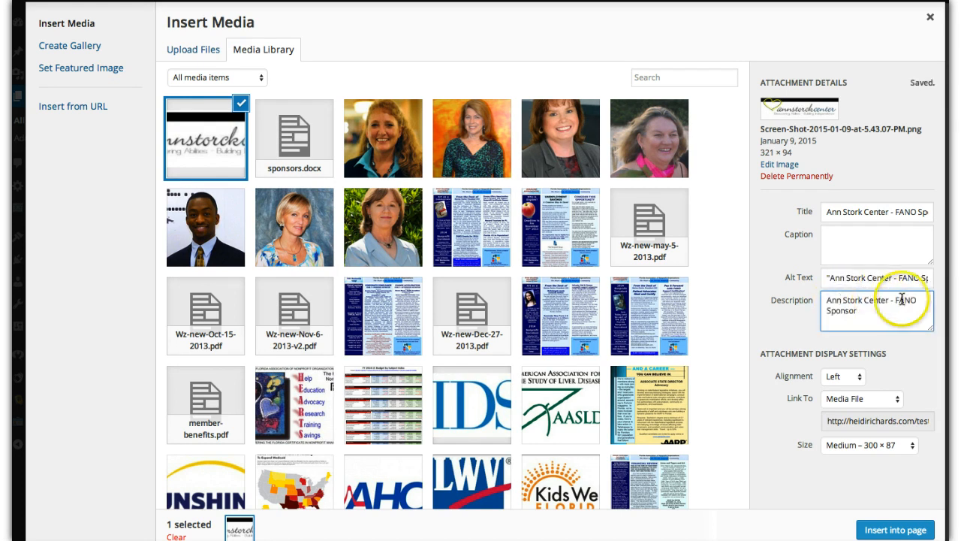
drag(894, 300, 917, 299)
text(Florida A)
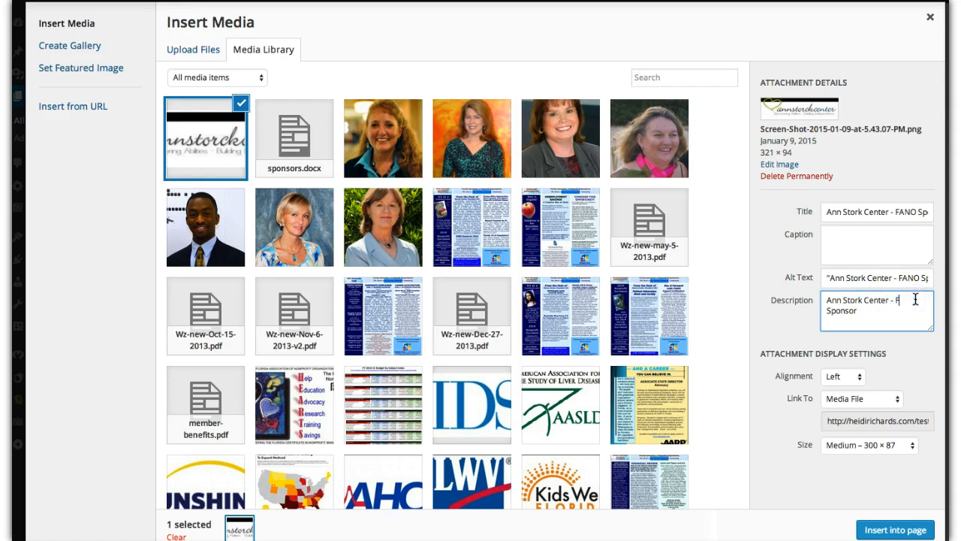
text(ssociation of)
text( Nonprof)
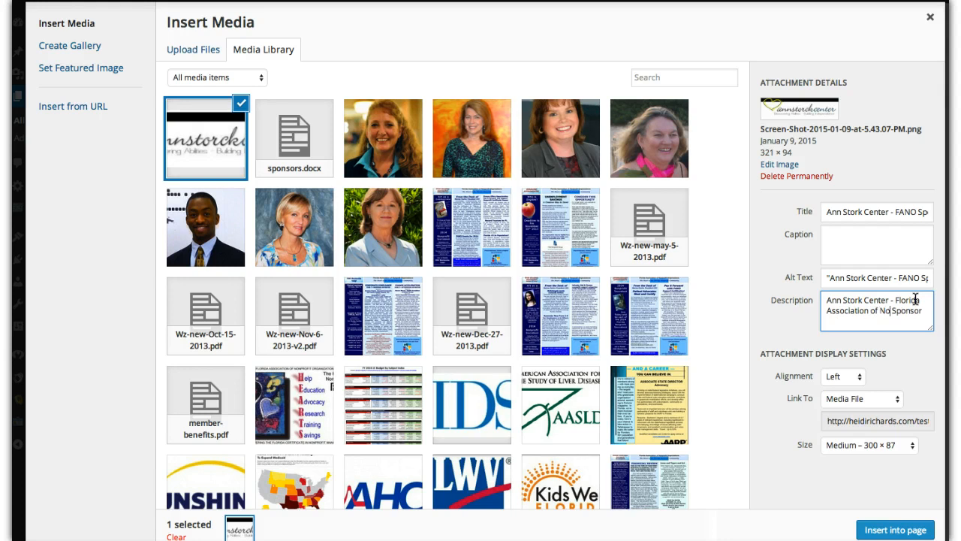
text(it Organizat)
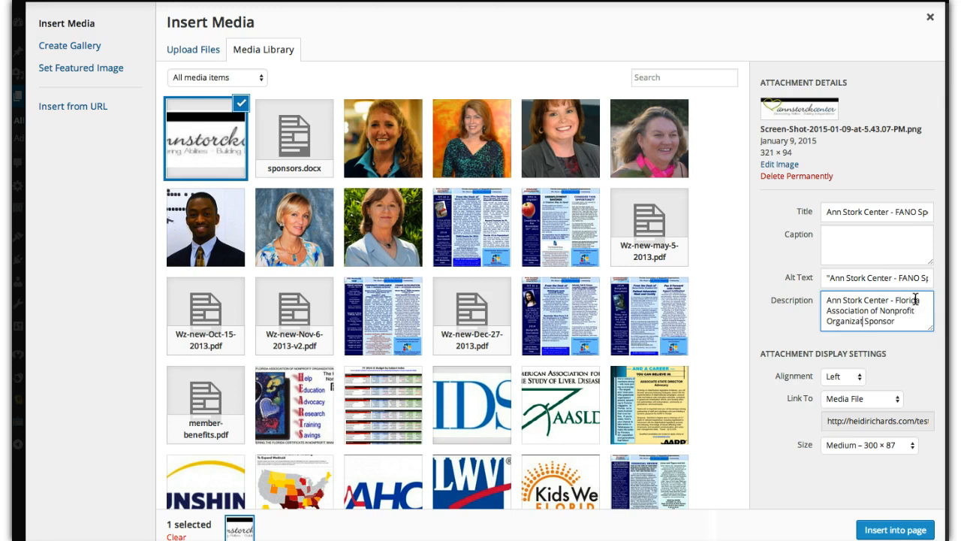
text(ions)
click(836, 305)
drag(827, 301, 916, 319)
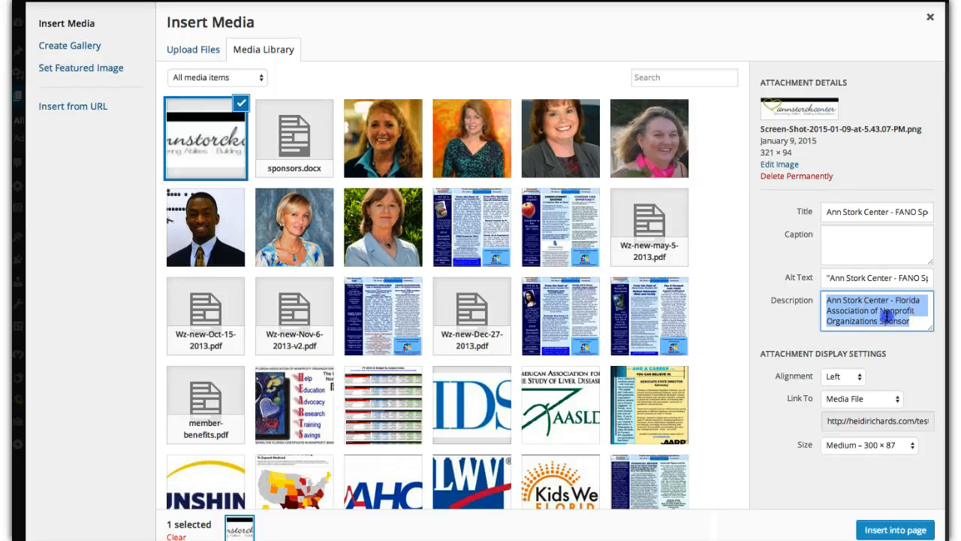
click(886, 316)
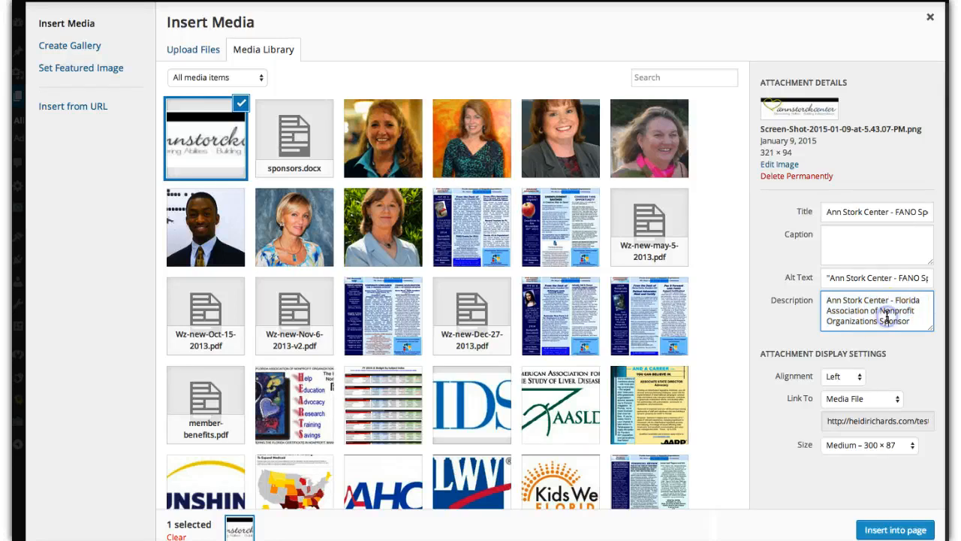
click(831, 278)
drag(831, 278, 940, 278)
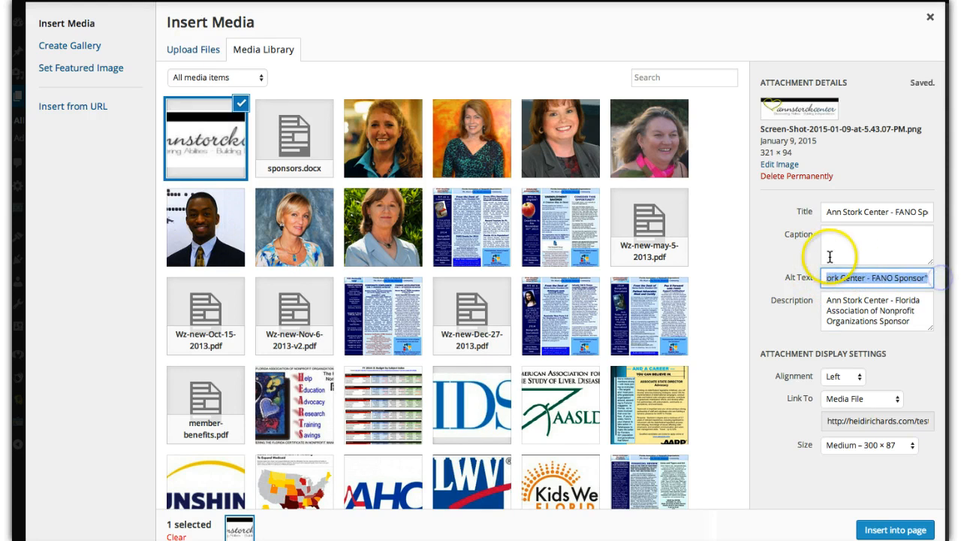
click(849, 272)
click(829, 211)
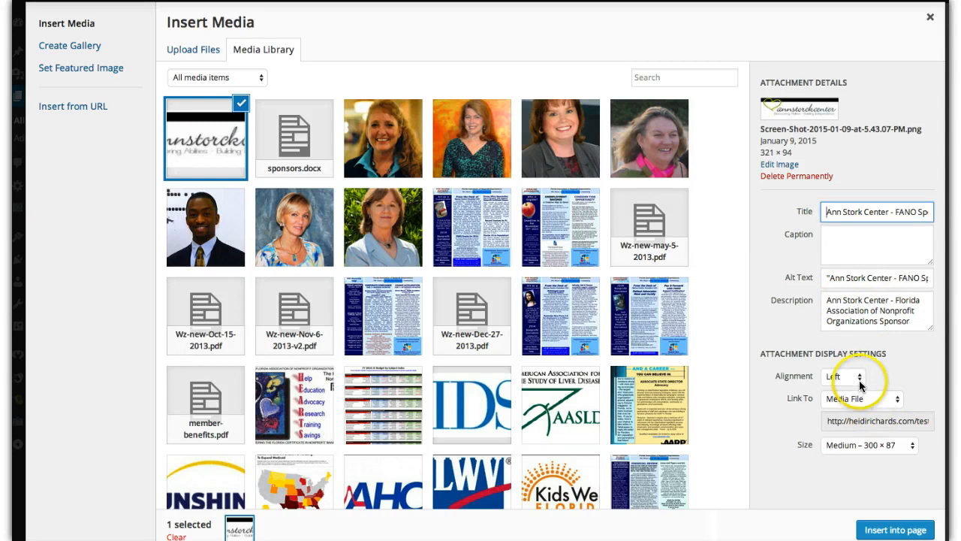
- Set the image's display size to Full Size – 321 × 94
click(887, 530)
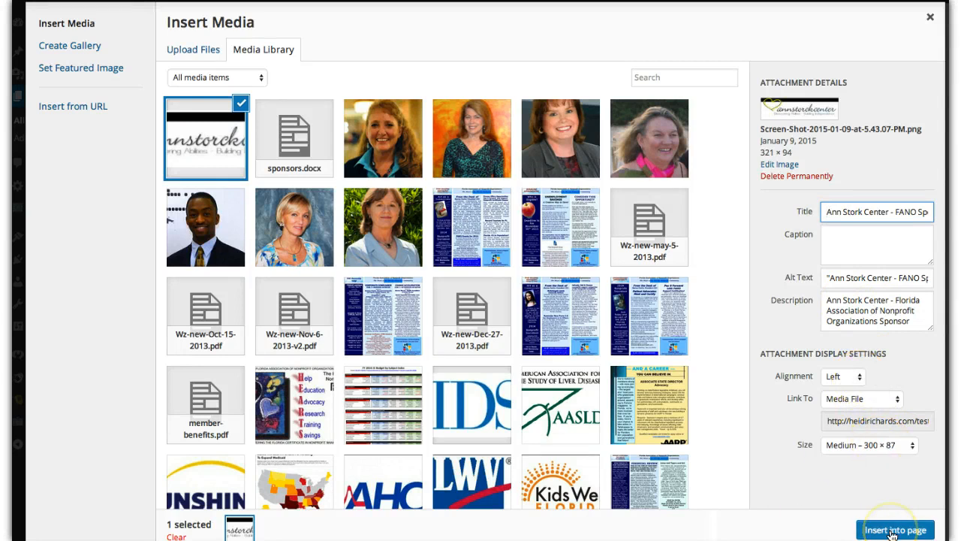
click(915, 447)
click(898, 455)
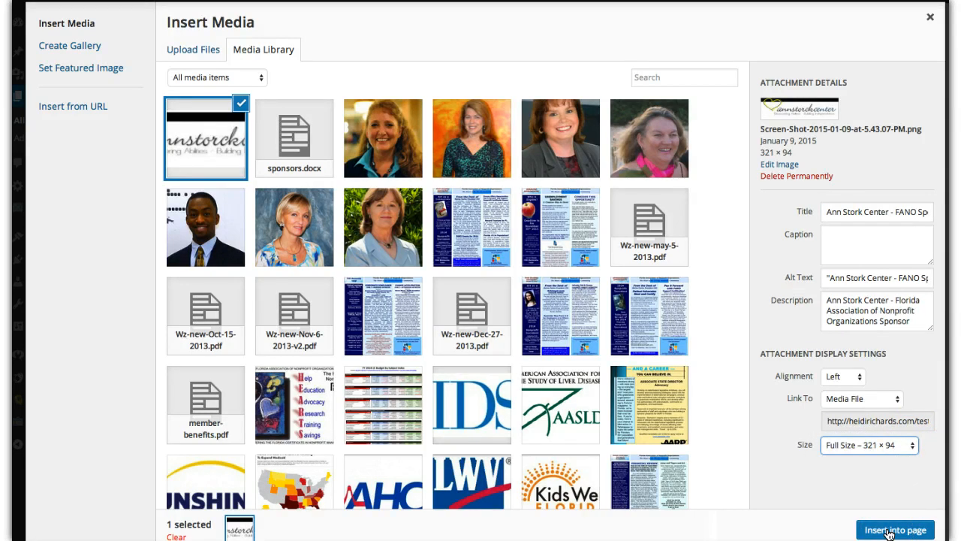
click(897, 403)
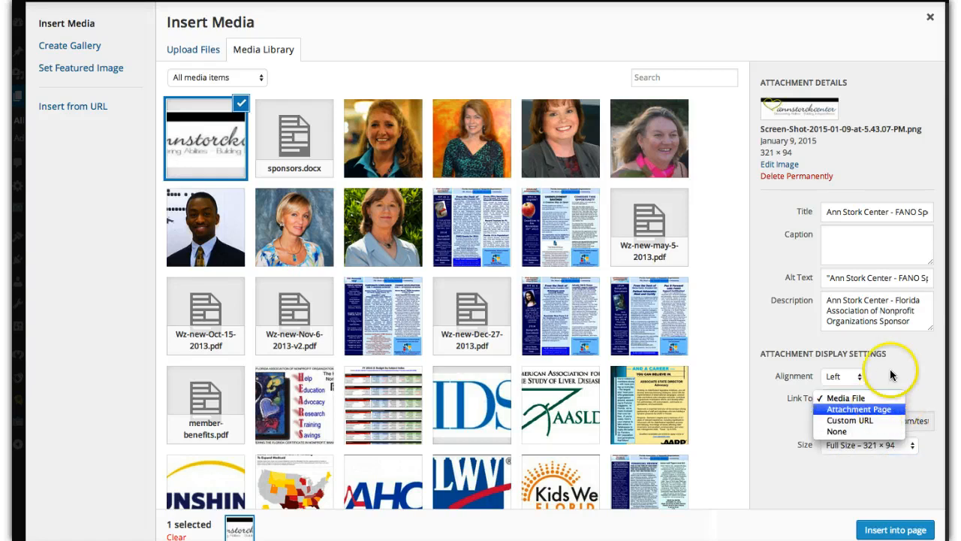
click(903, 368)
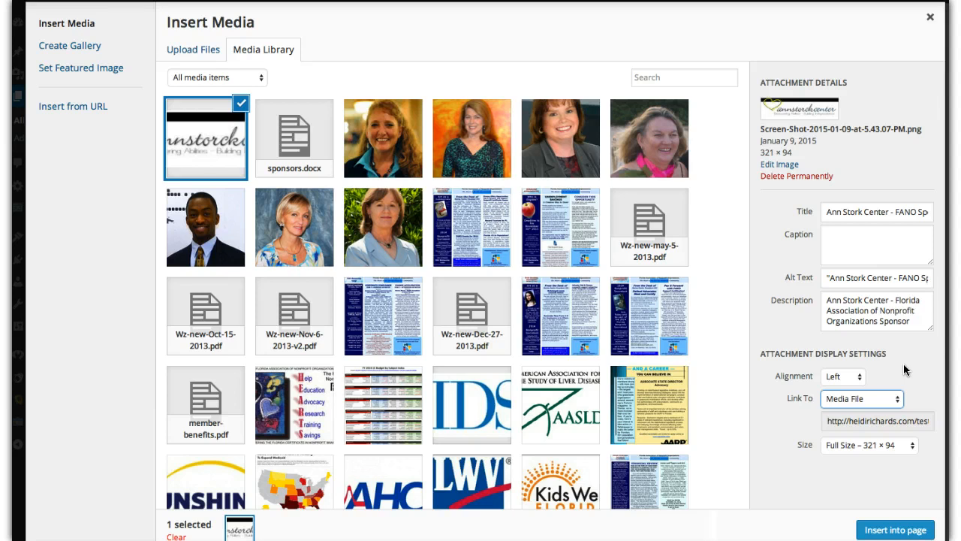
click(900, 403)
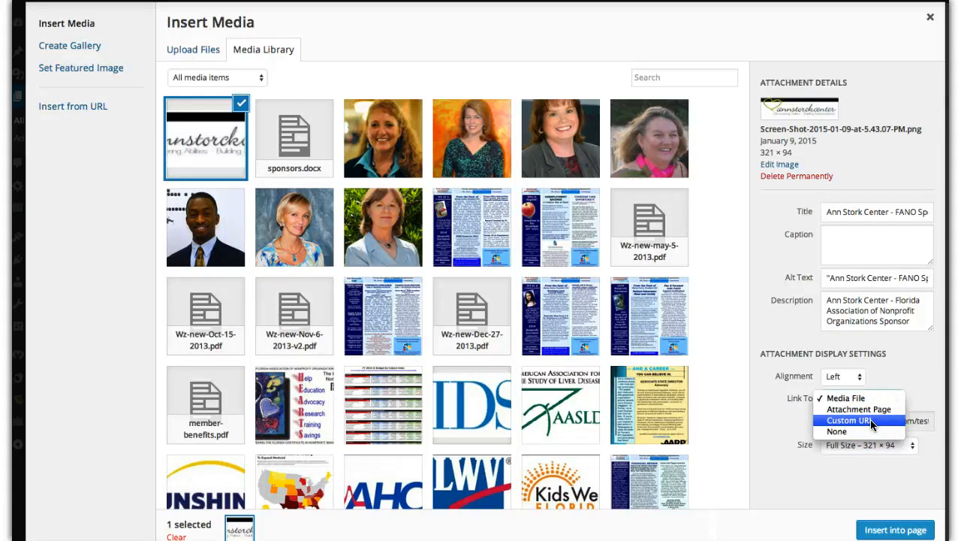
click(873, 420)
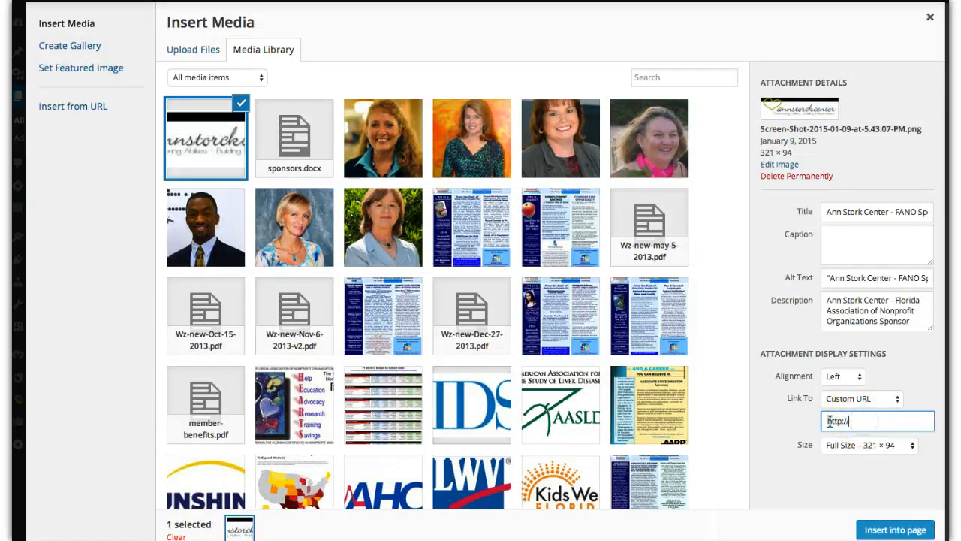
click(854, 421)
drag(855, 421, 827, 422)
text(http://www.annstorckcenter.org/)
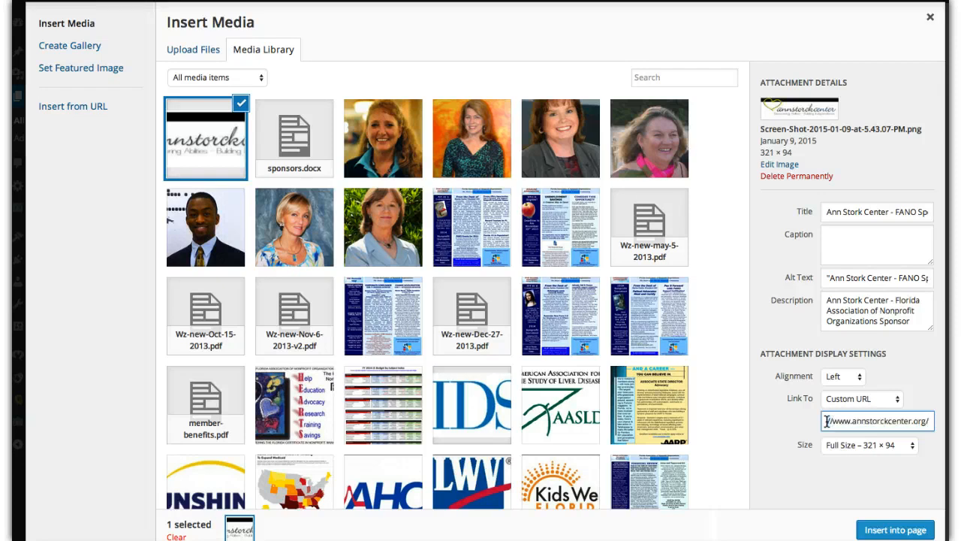
- Insert the linked Ann Stork Center logo into the Sponsors page and display the content in the visual editor
drag(826, 421, 921, 493)
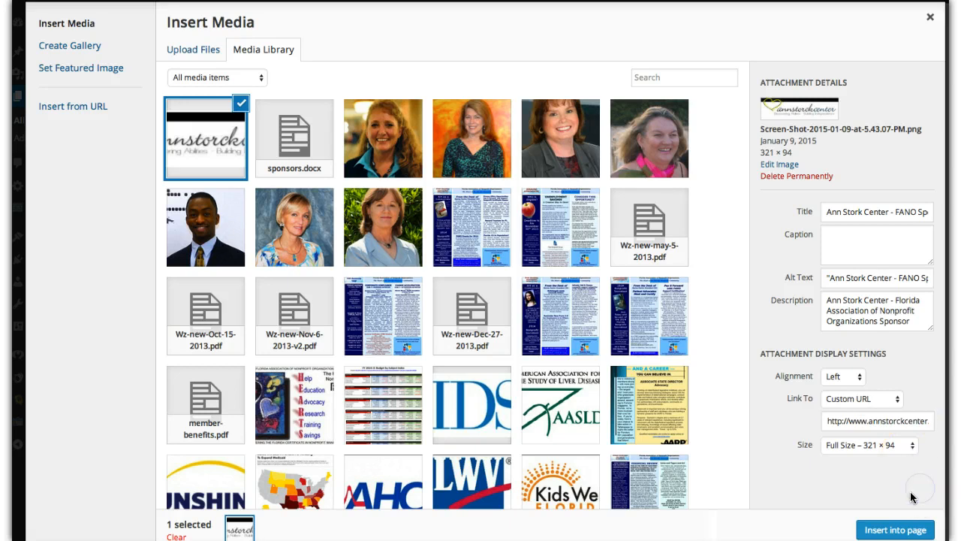
click(893, 530)
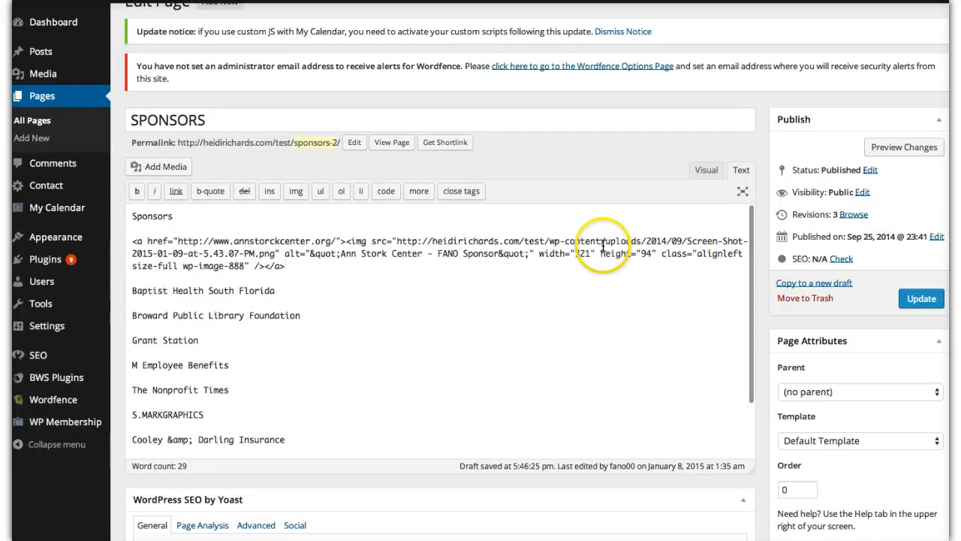
click(706, 171)
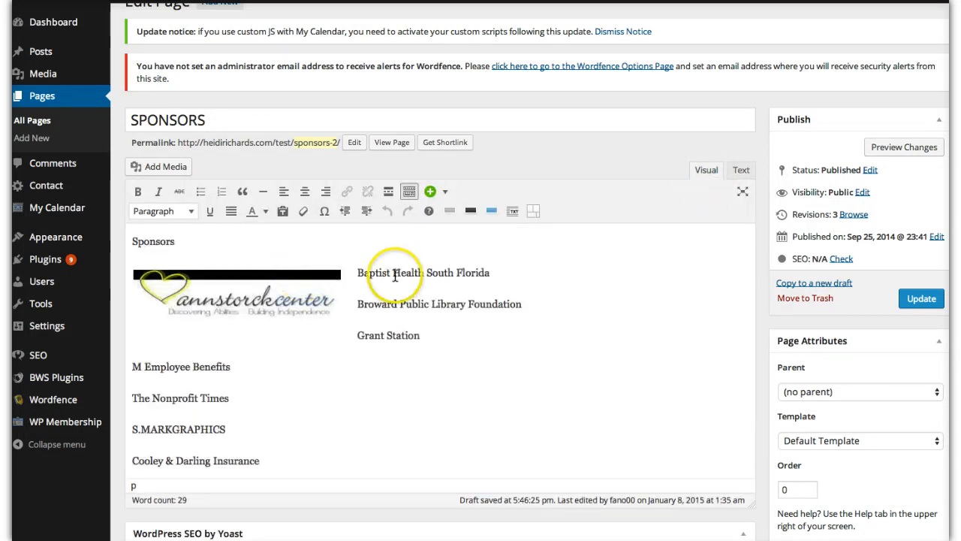
- Add blank lines before "Baptist Health South Florida" so the sponsor list starts below the logo
click(359, 273)
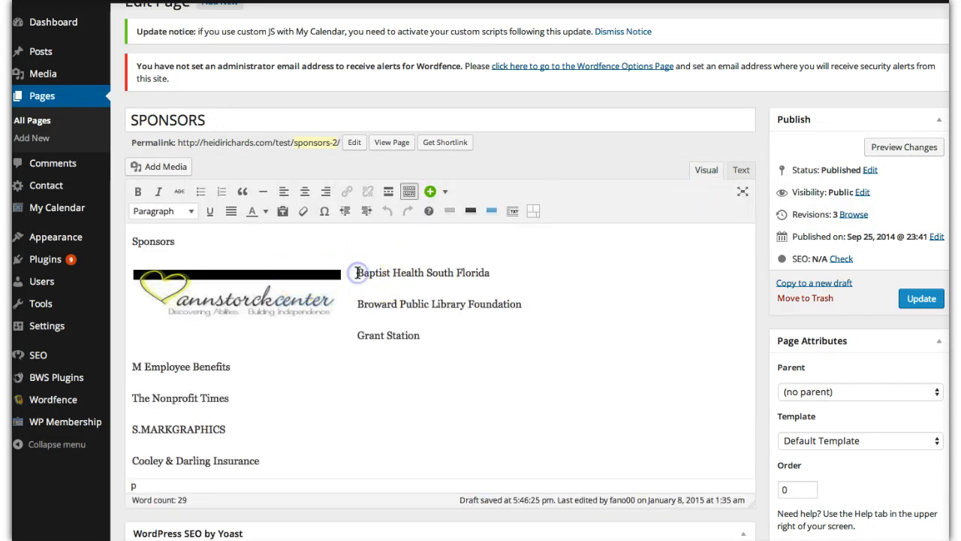
key(Return)
key(Return)
key(Return)
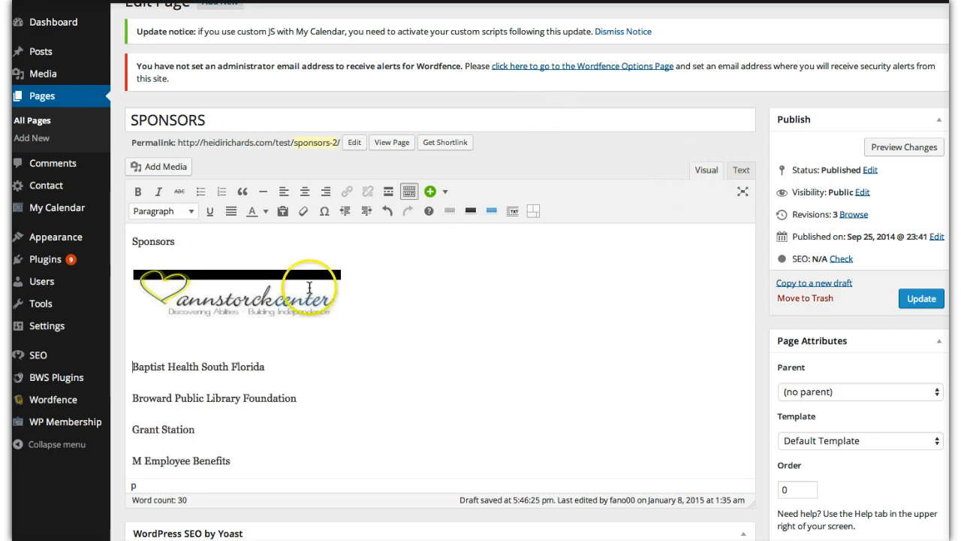
- Delete the Ann Stork Center logo from the page content, leaving the cursor in its place
click(268, 294)
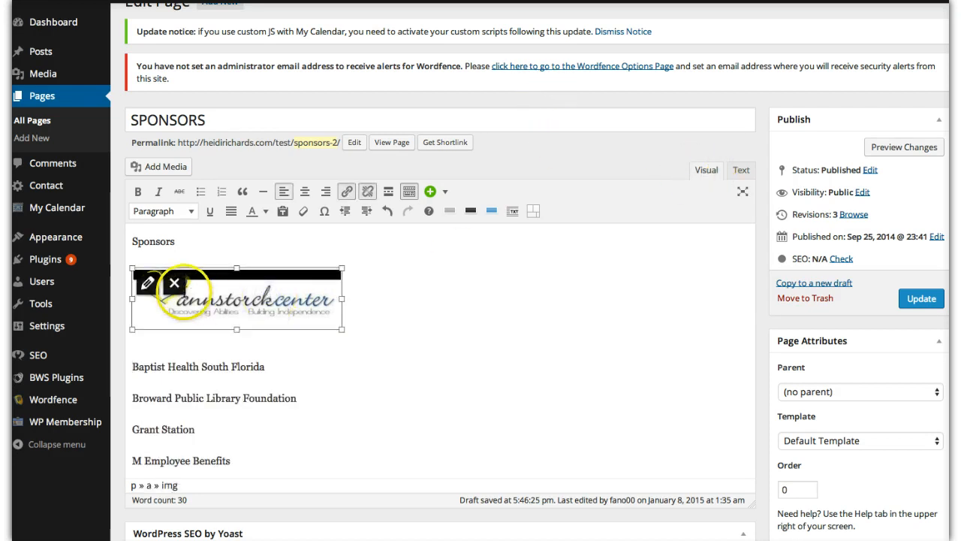
click(172, 287)
click(166, 273)
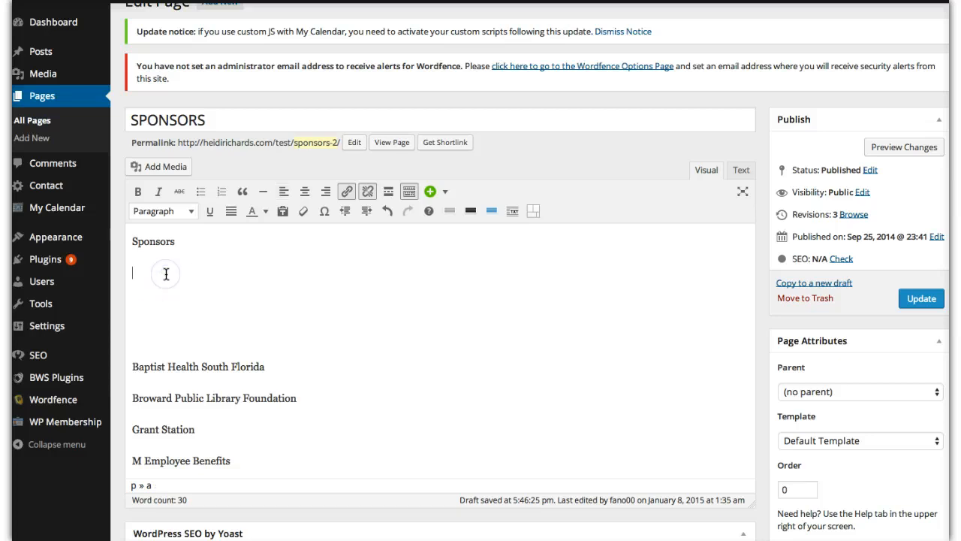
- Select the existing Ann Stork Center logo in the media library for insertion under the "Sponsors" line
click(154, 165)
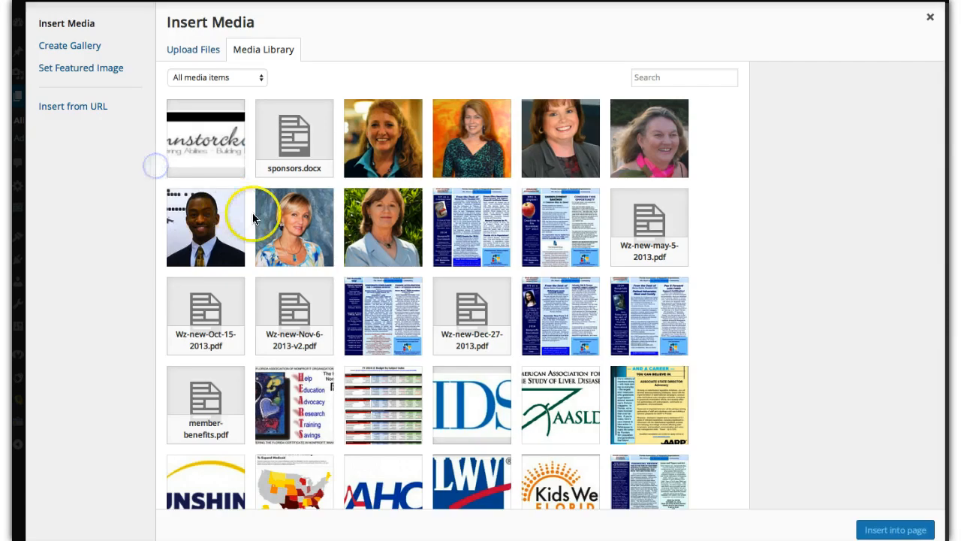
click(56, 488)
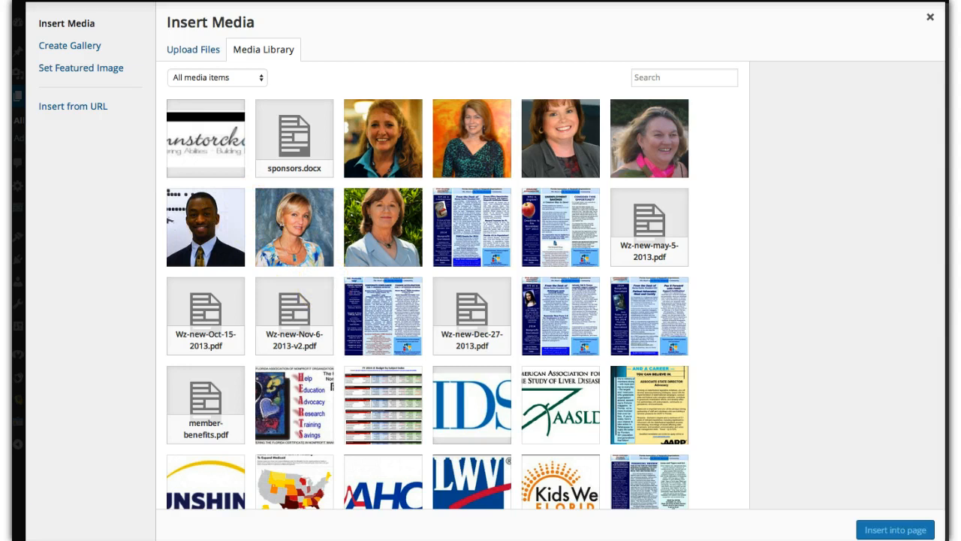
click(205, 256)
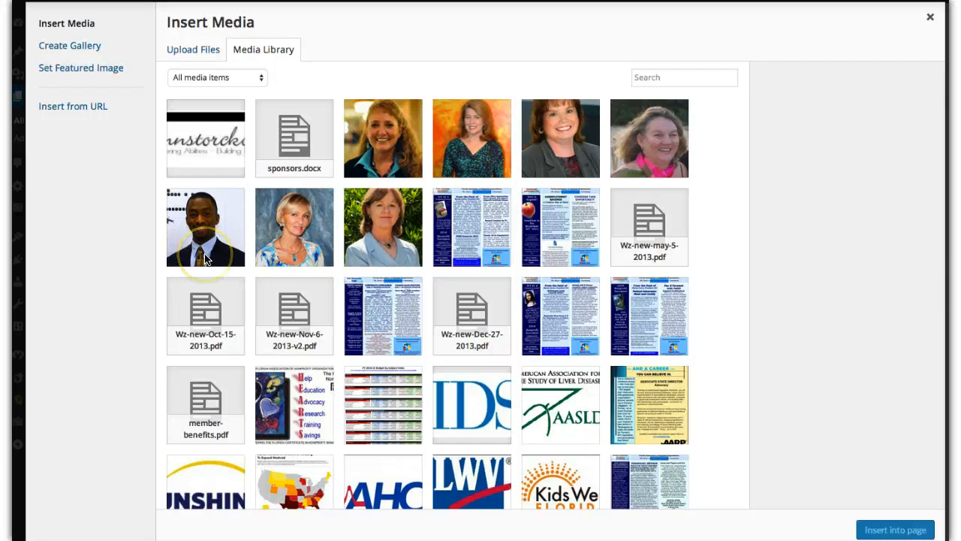
click(200, 142)
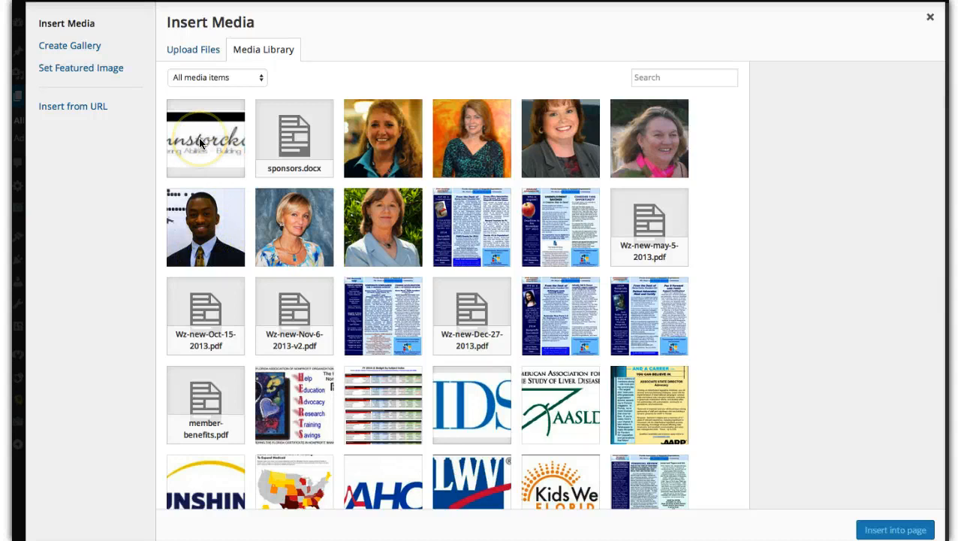
scroll(199, 141, down, 1)
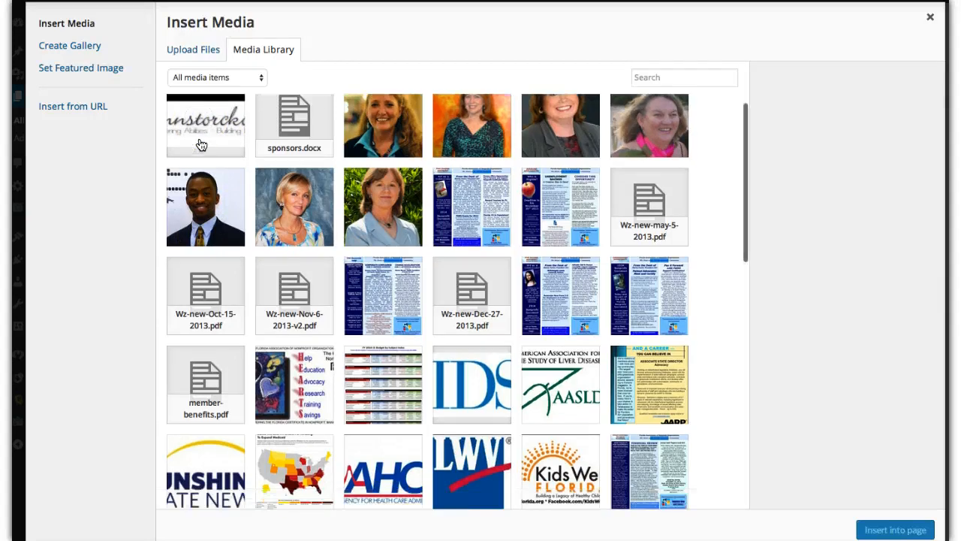
click(200, 133)
scroll(375, 218, up, 1)
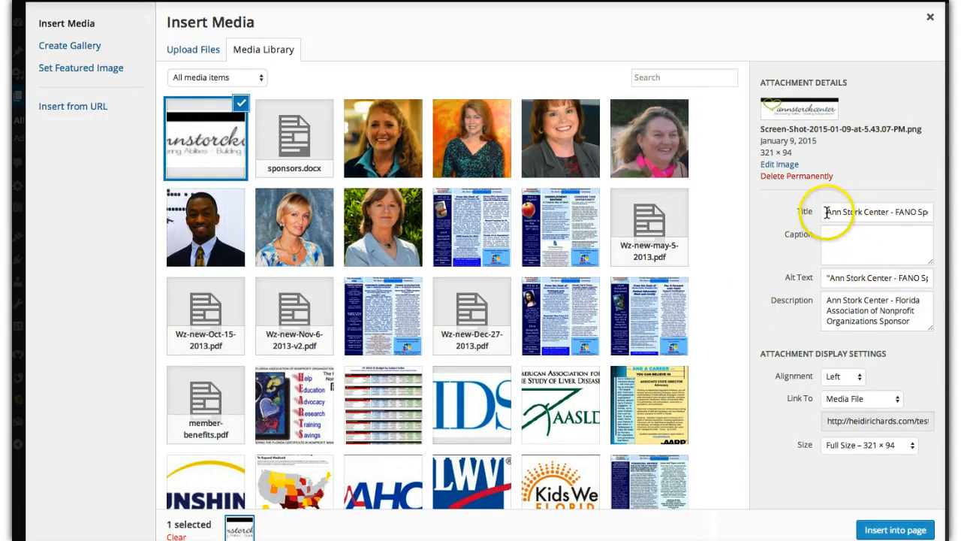
drag(825, 211, 935, 215)
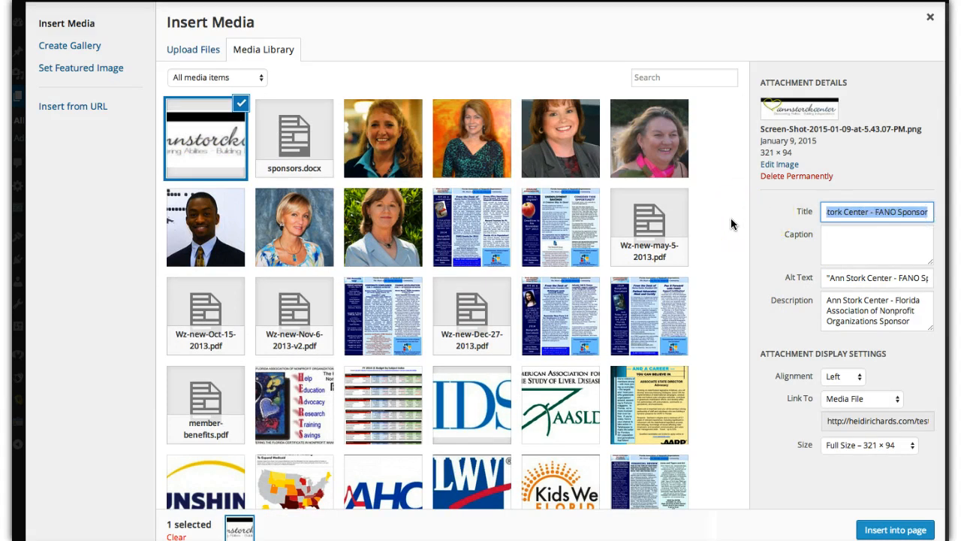
click(894, 406)
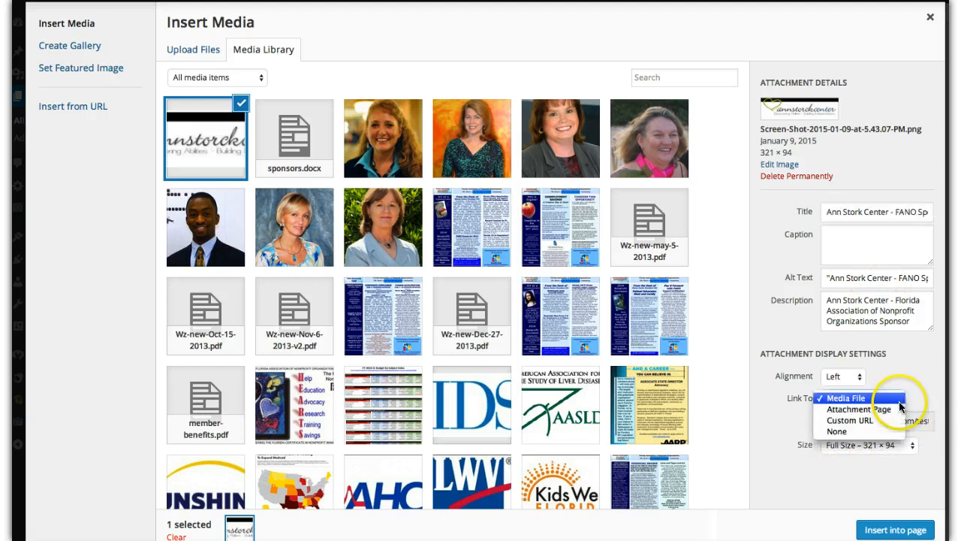
click(853, 421)
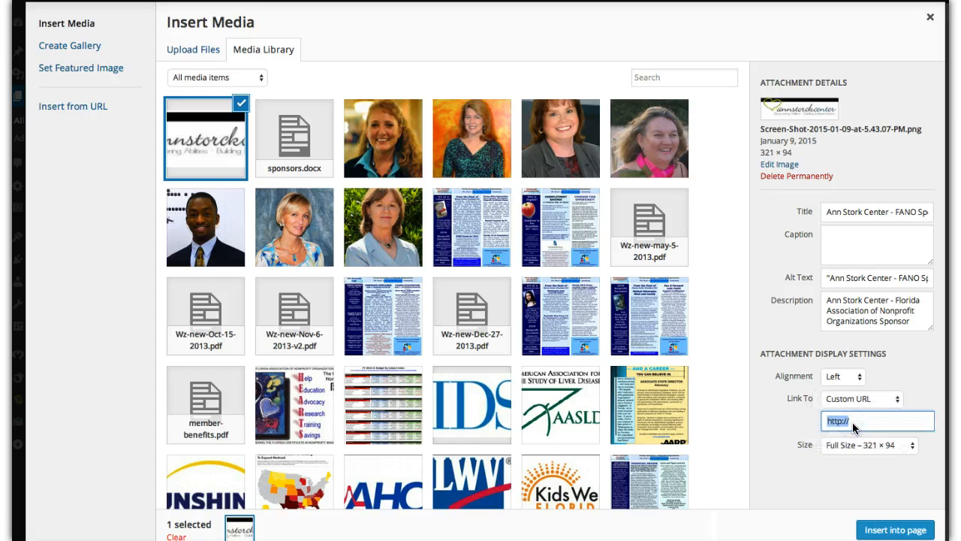
click(853, 425)
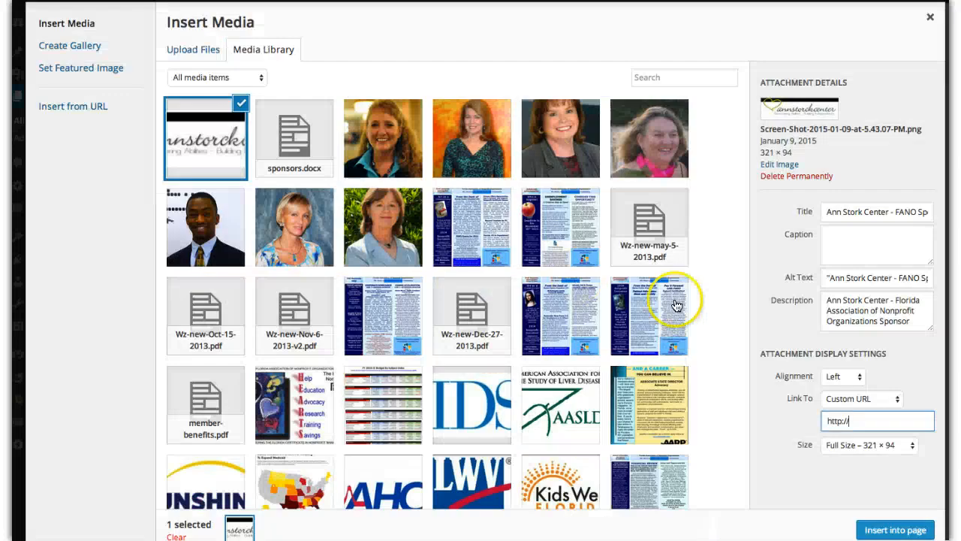
drag(856, 422, 811, 420)
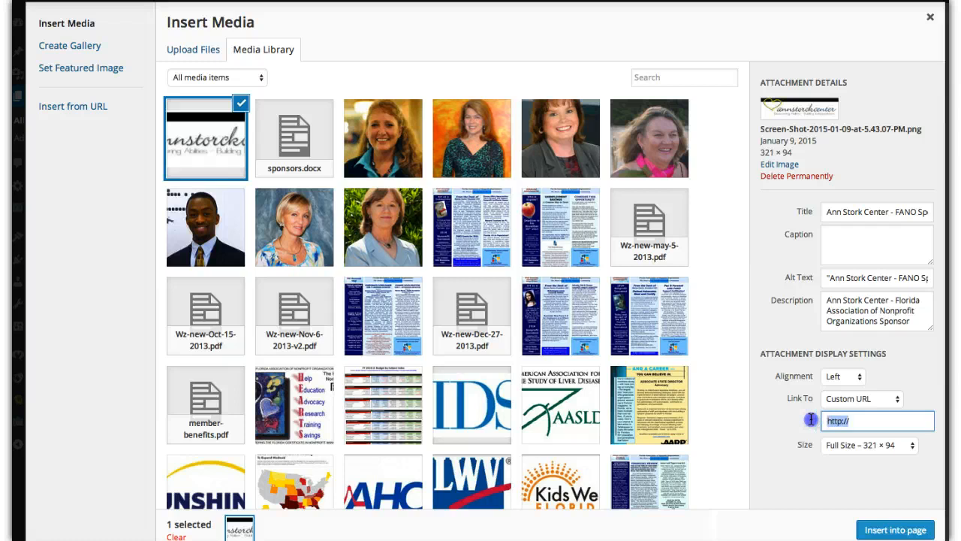
text(http://www.annstorckcenter.org/)
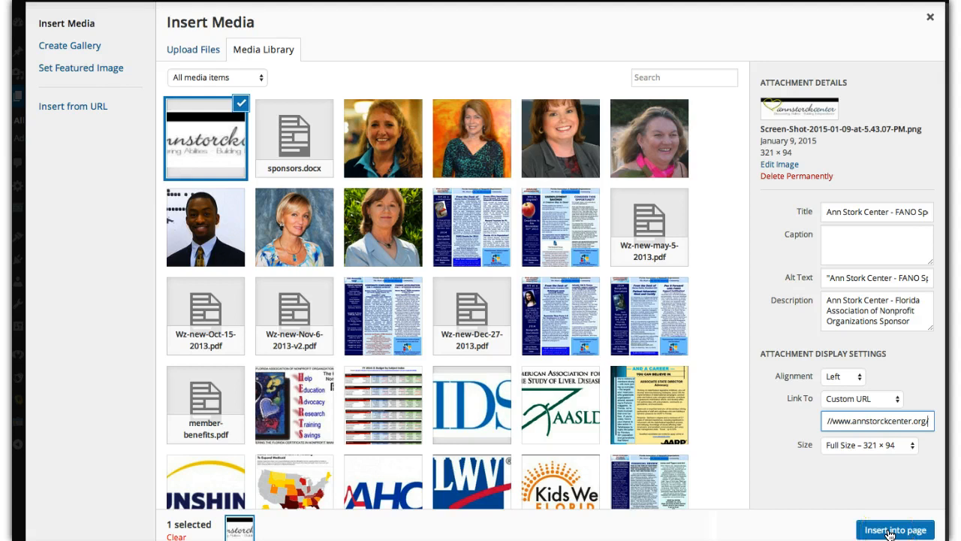
click(889, 530)
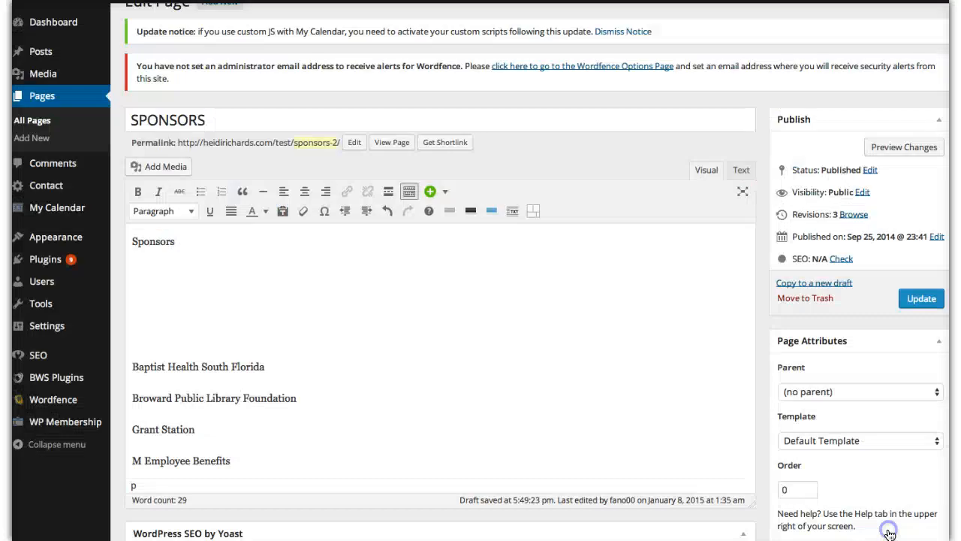
- Move "Baptist Health South Florida" down one line so it sits below the logo
click(705, 167)
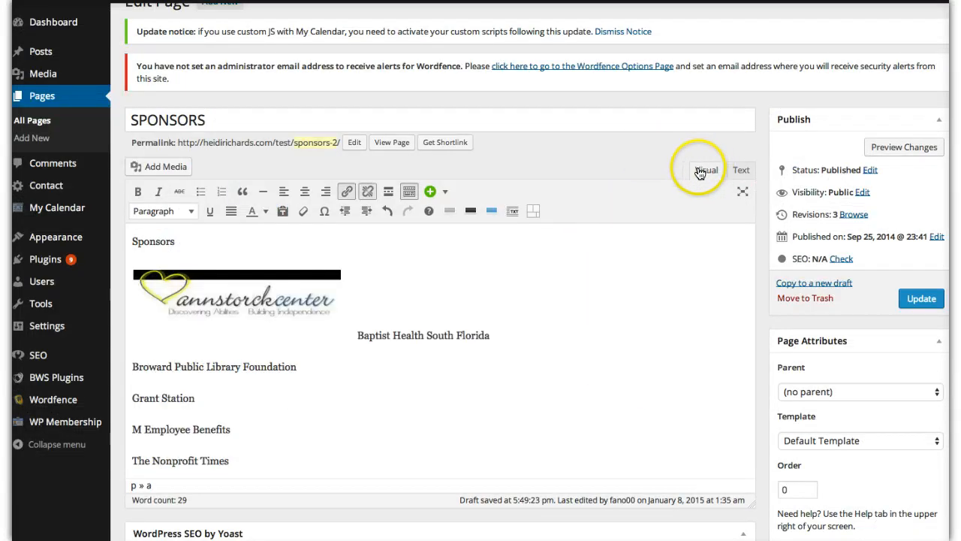
click(357, 335)
key(Return)
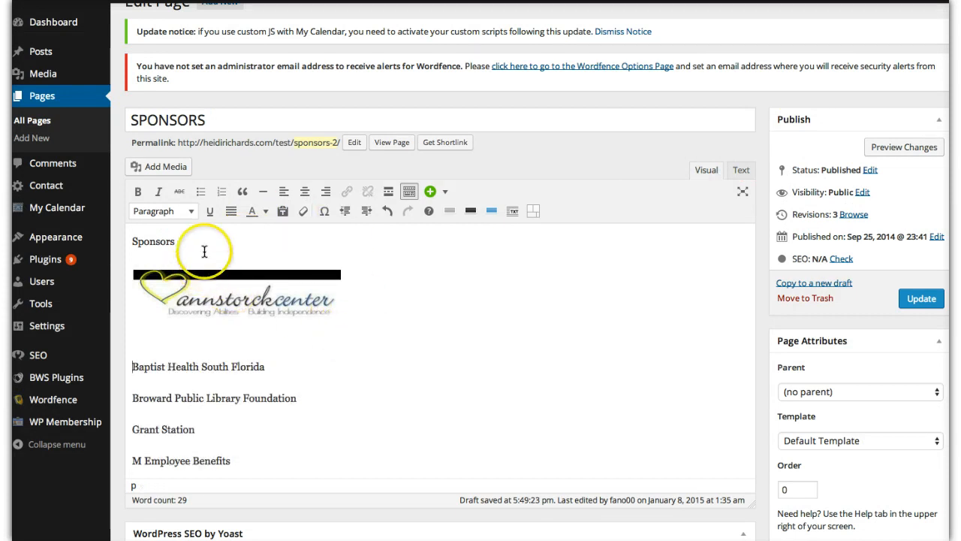
- Extend the "Sponsors" line above the logo to read "Sponsors of the Florida Association of Nonprofit Organizations"
mouse_move(182, 243)
mouse_down()
mouse_move(129, 241)
mouse_move(179, 241)
mouse_up()
click(135, 241)
click(178, 241)
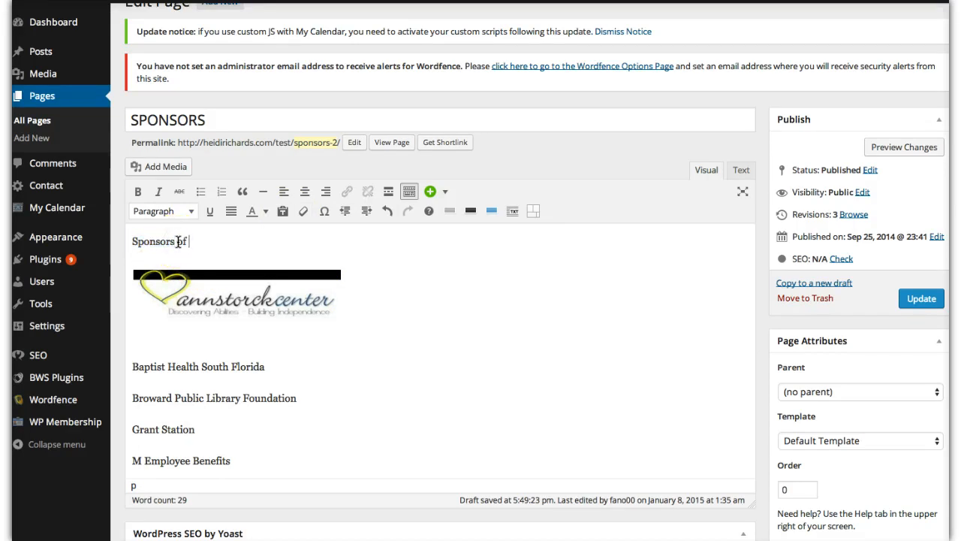
text(of the Florida Association)
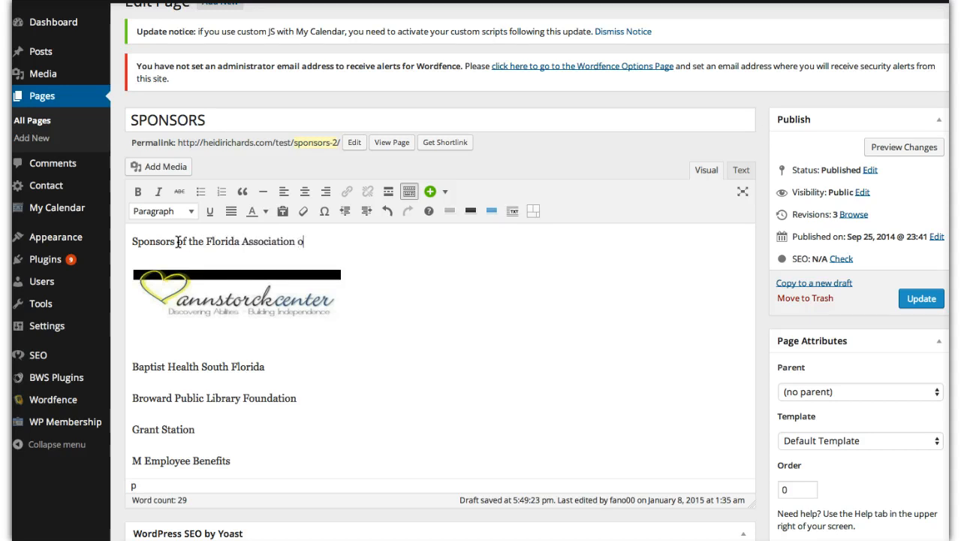
text(ofg)
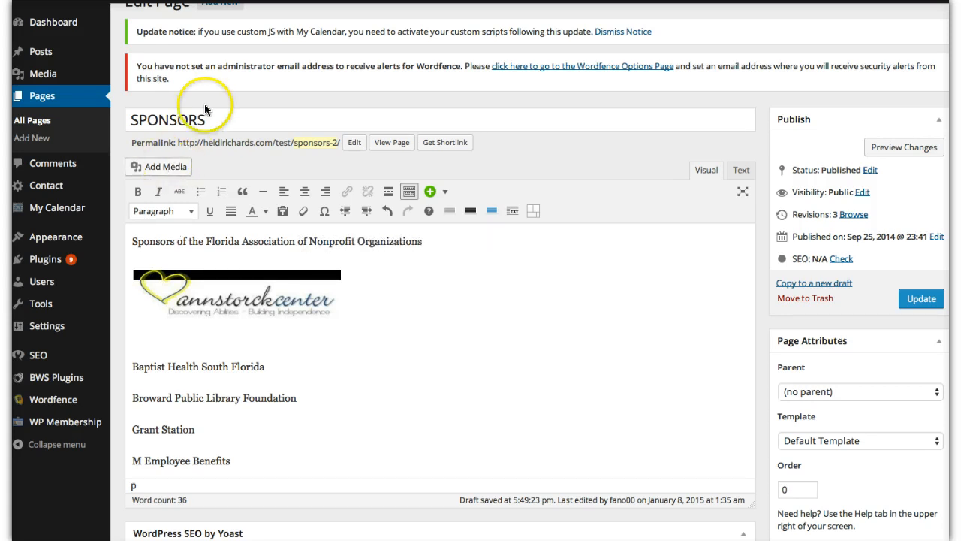
- Format the line "Sponsors of the Florida Association of Nonprofit Organizations" as Heading 1
drag(209, 120, 125, 121)
click(223, 242)
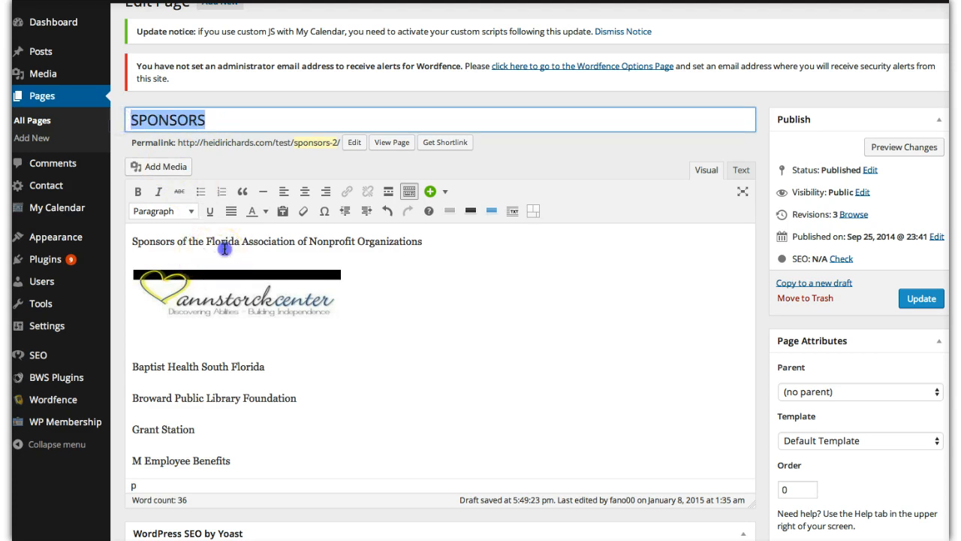
drag(421, 241, 129, 239)
click(192, 212)
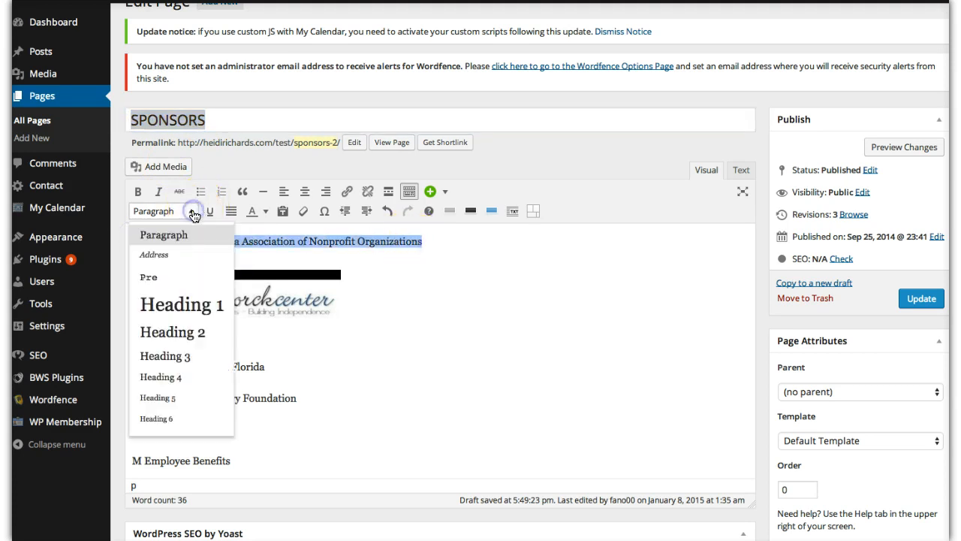
click(210, 308)
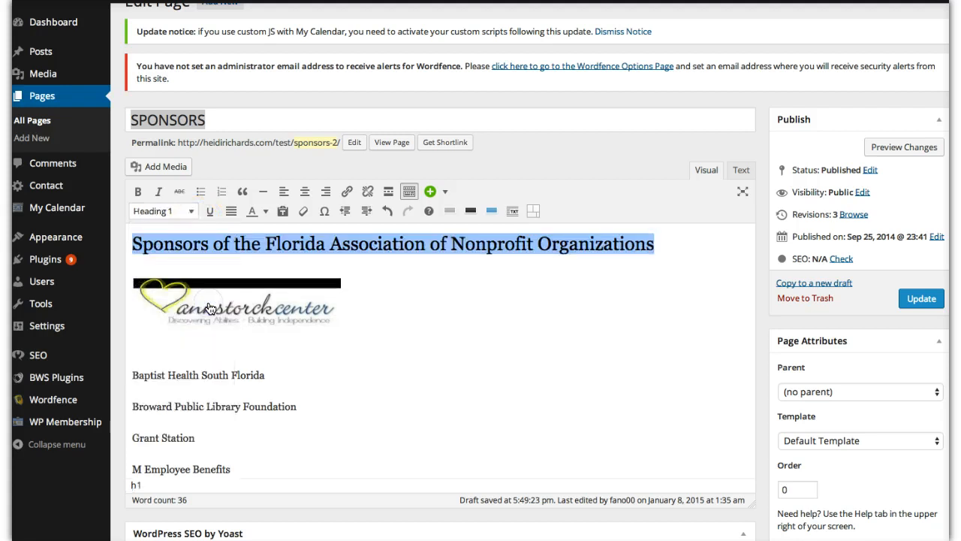
click(426, 290)
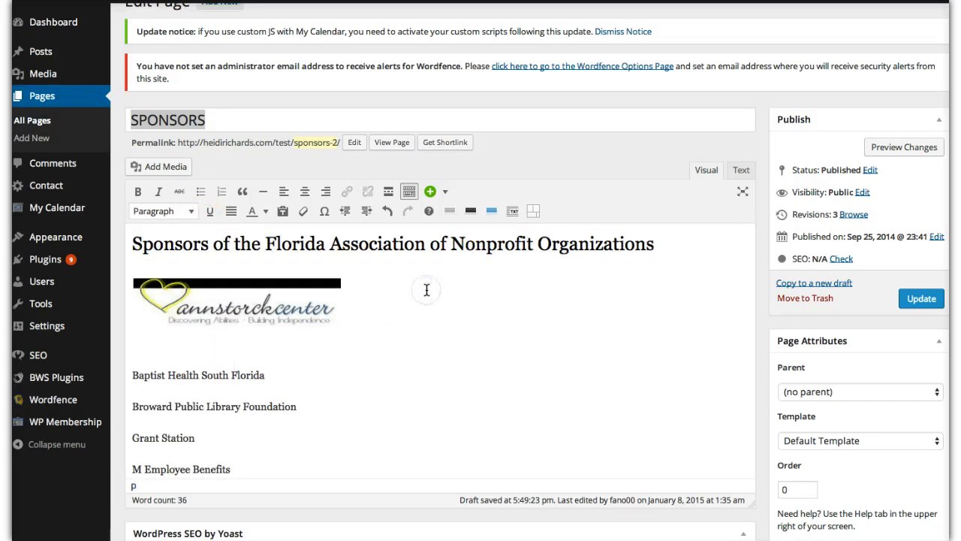
- Append "(FANO)" to the end of the Heading 1 line
click(421, 247)
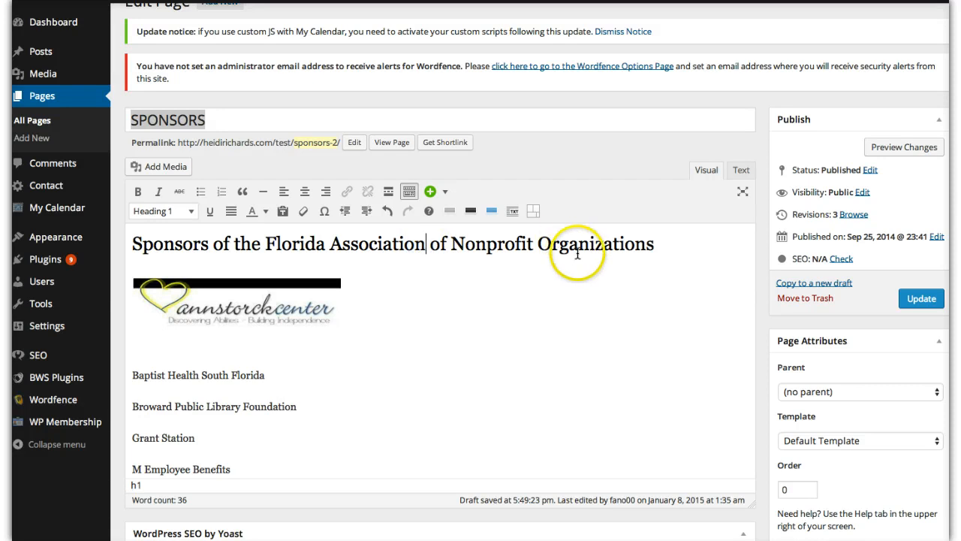
click(647, 241)
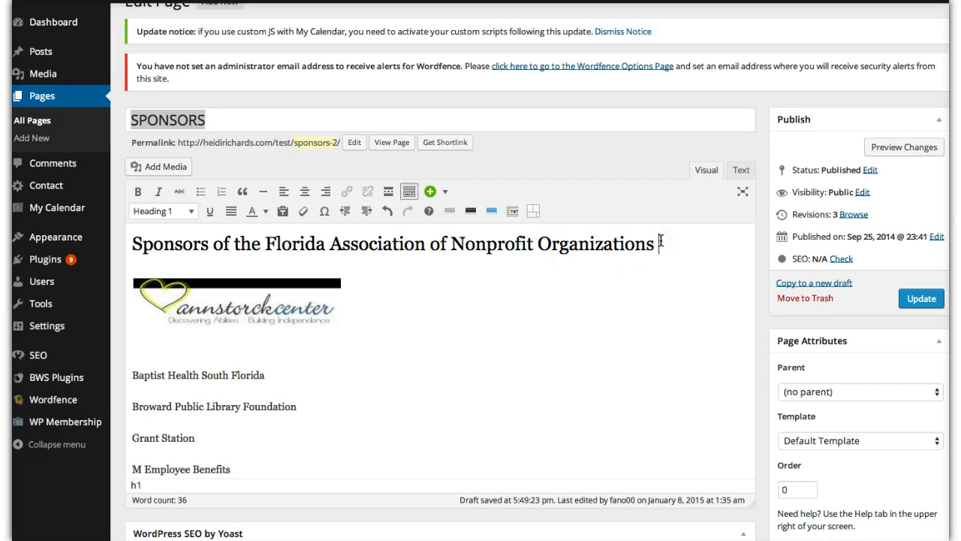
text((FANO)
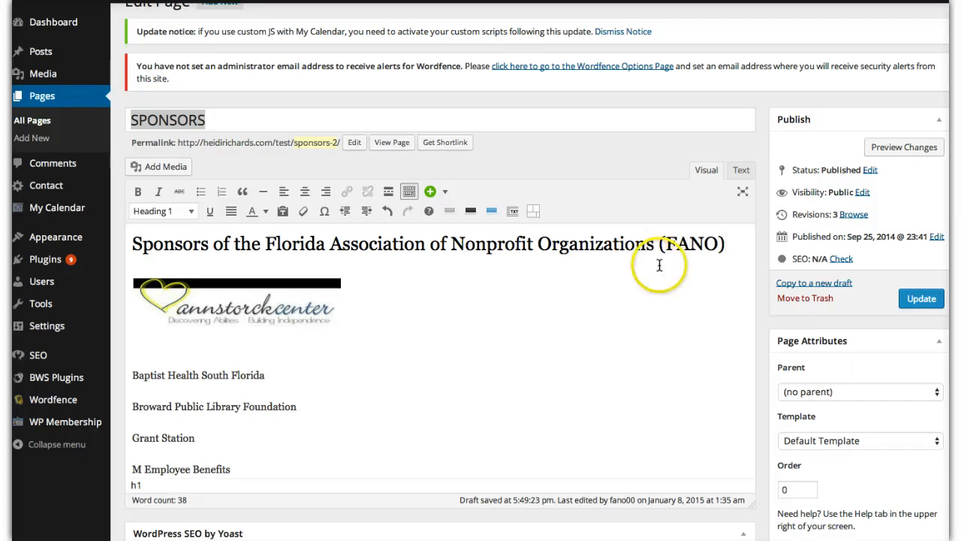
scroll(525, 268, down, 1)
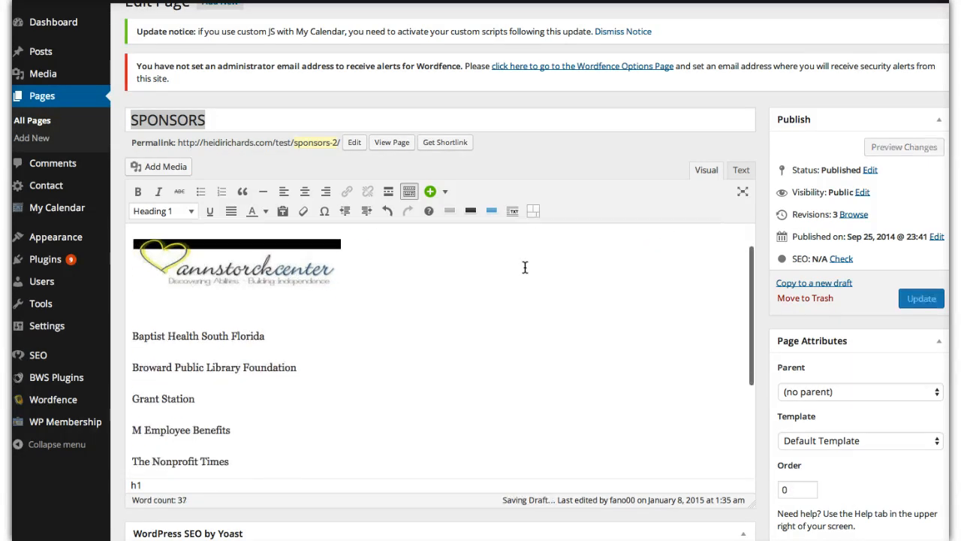
click(232, 280)
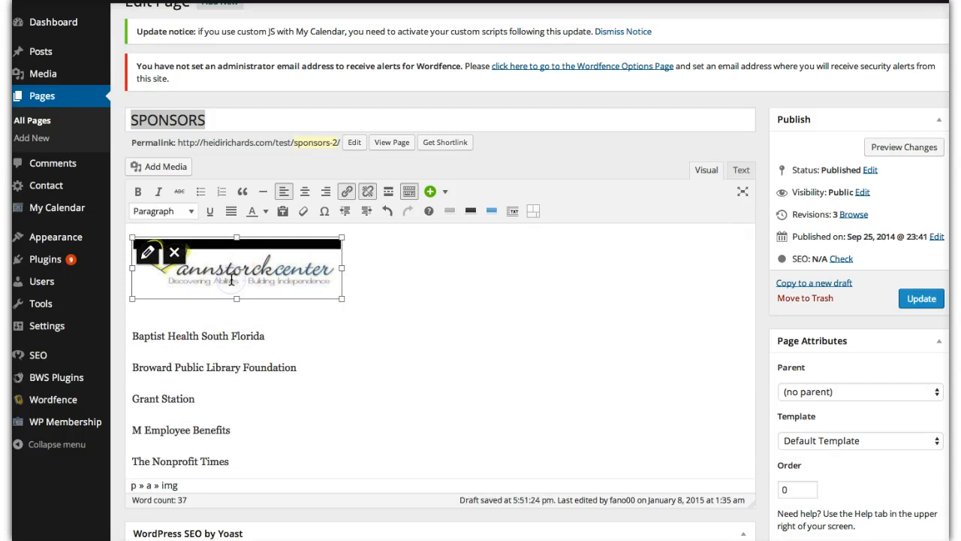
click(347, 275)
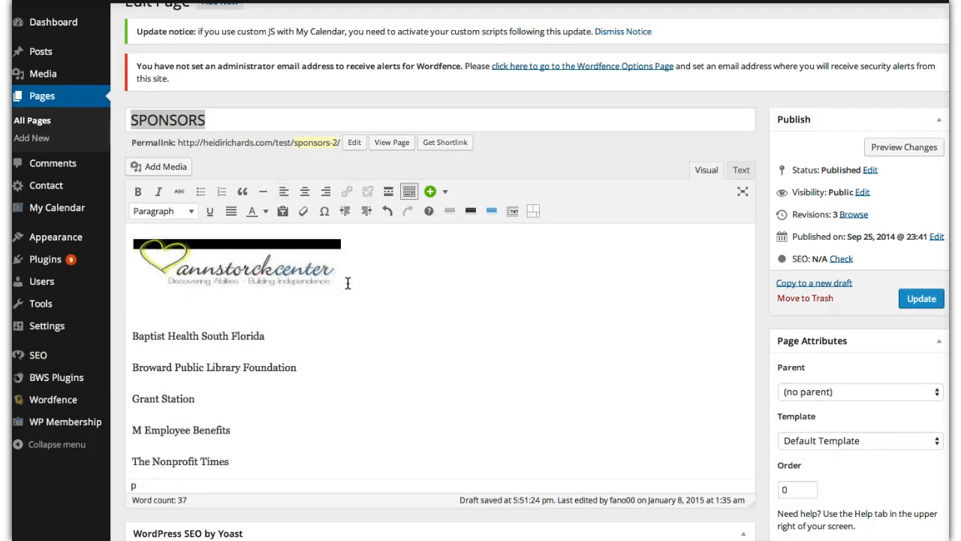
- Insert two blank lines between the Ann Storck Center logo and "Baptist Health South Florida"
click(277, 269)
click(365, 274)
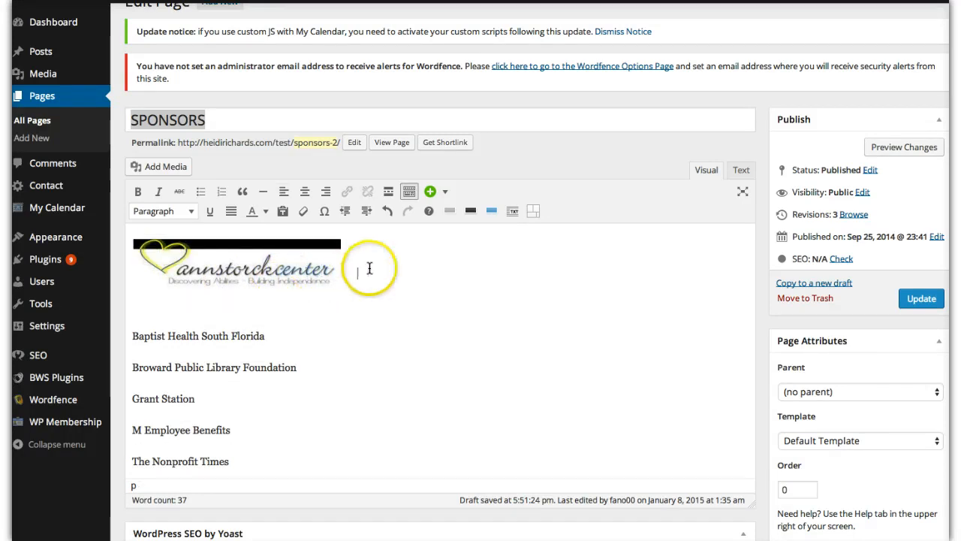
key(Return)
key(Return)
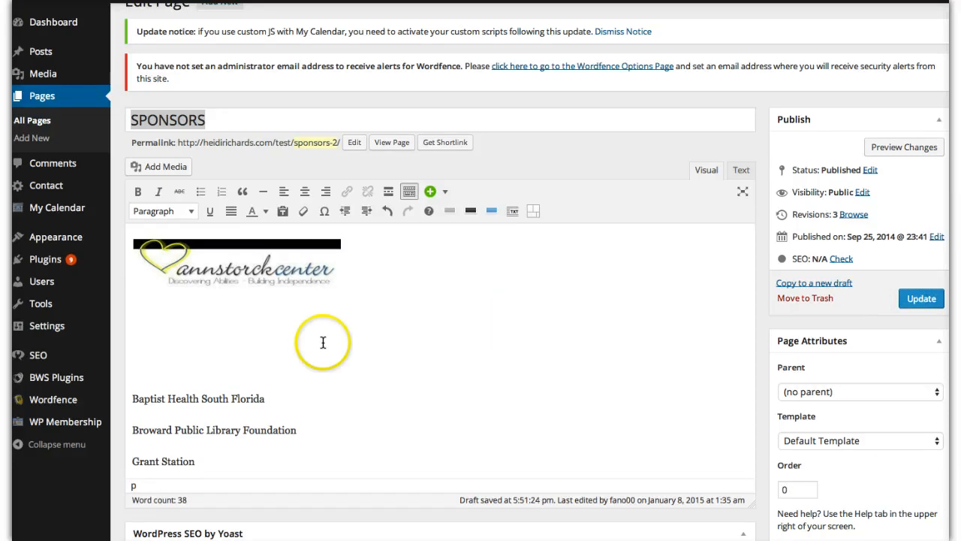
- Review the Ann Storck Center logo's image details and close them without changing anything
scroll(330, 344, down, 5)
scroll(331, 343, up, 3)
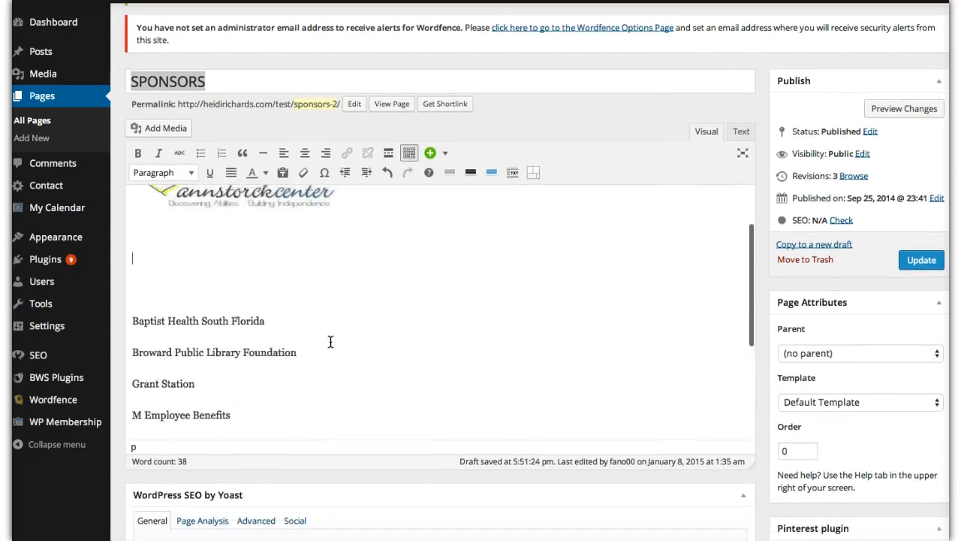
scroll(407, 270, up, 4)
scroll(407, 270, up, 1)
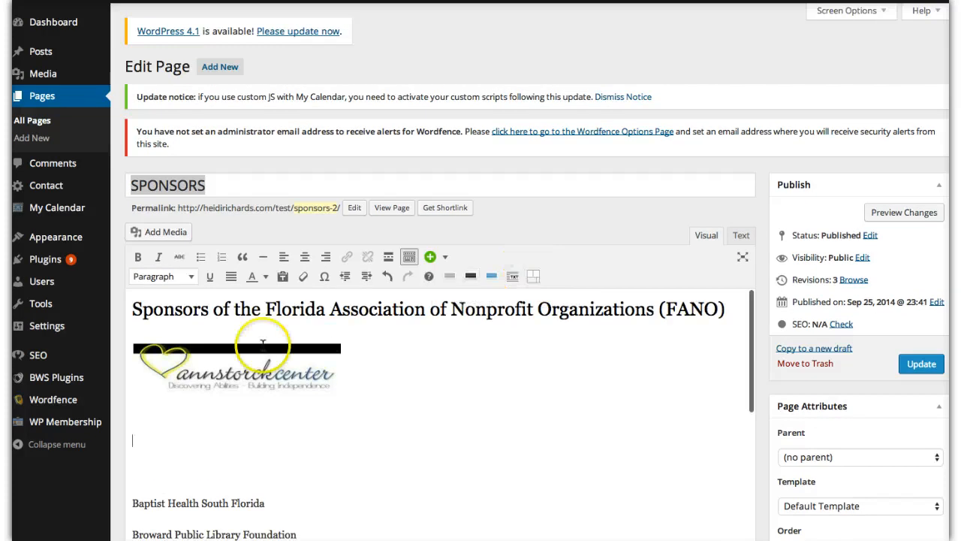
click(235, 358)
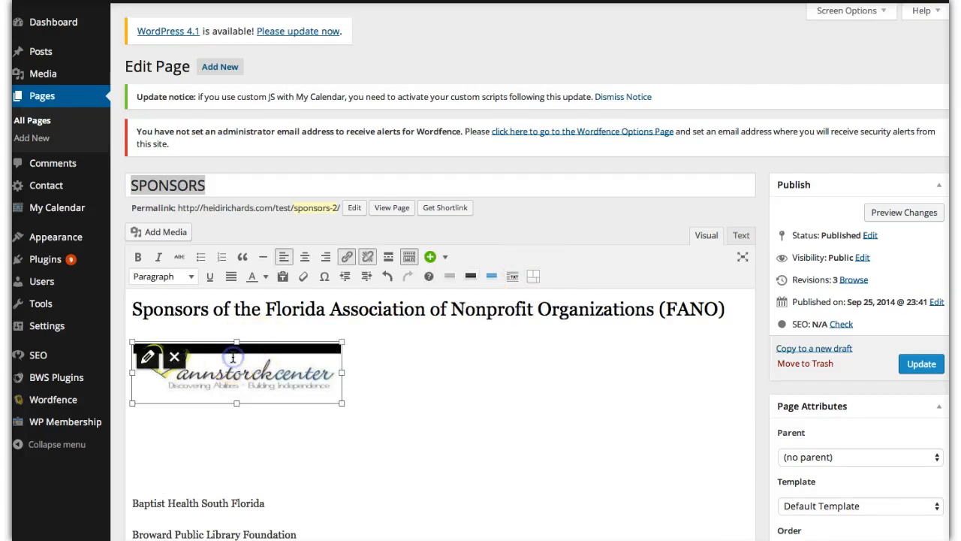
click(148, 357)
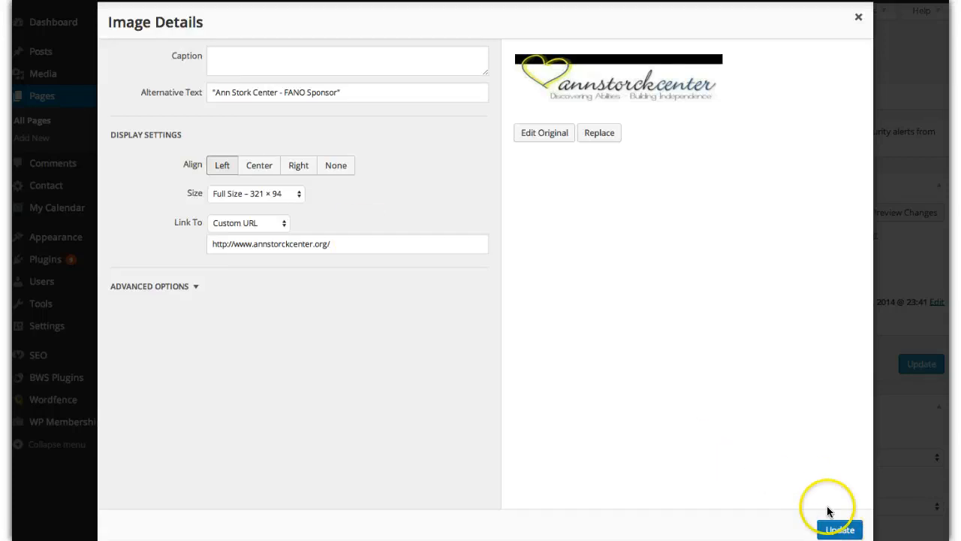
click(858, 18)
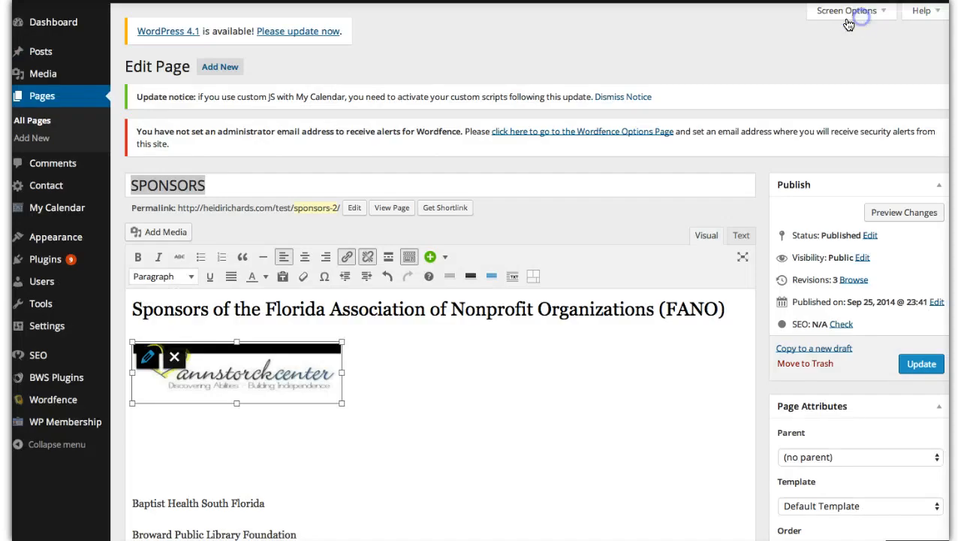
click(355, 380)
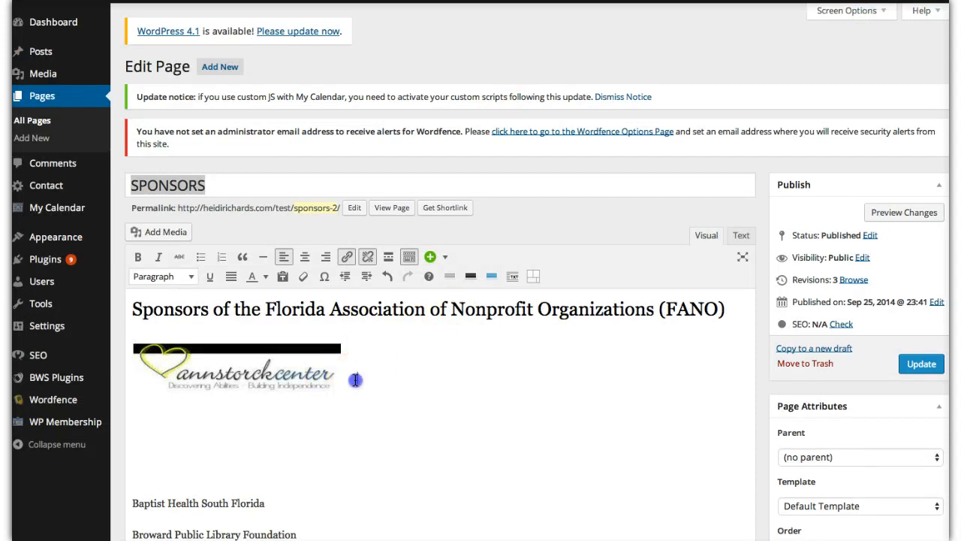
click(376, 375)
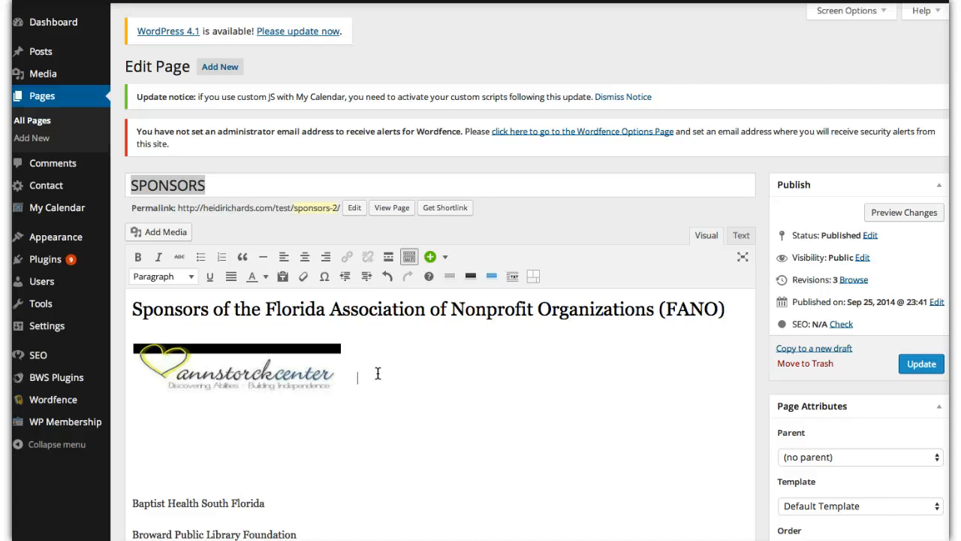
- Set the logo's display size to Custom Size with a width of 321 px and a height of 94 px
click(215, 373)
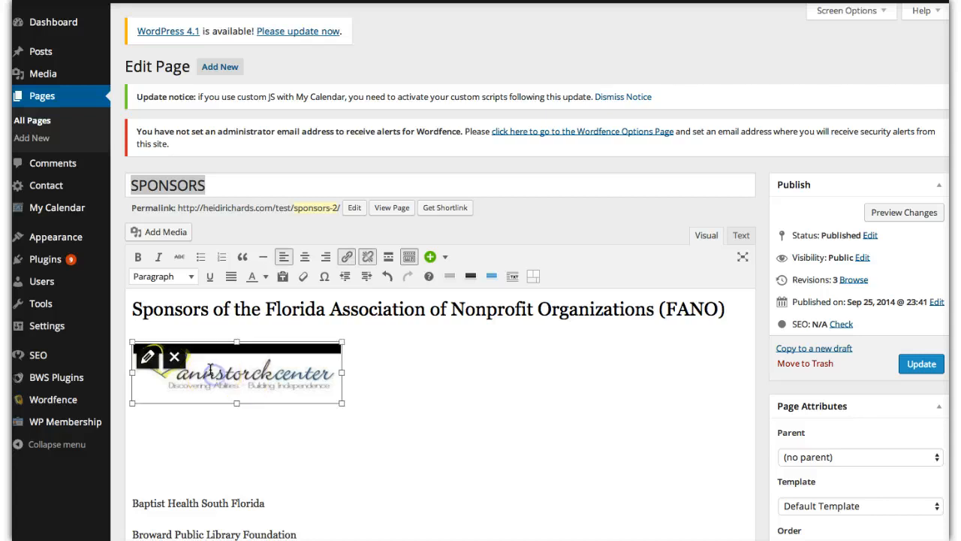
click(151, 361)
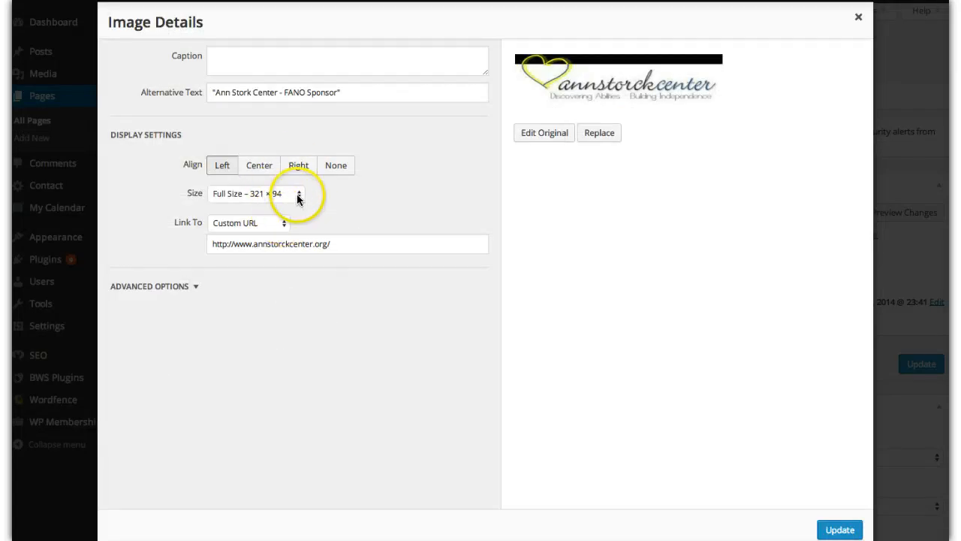
click(299, 196)
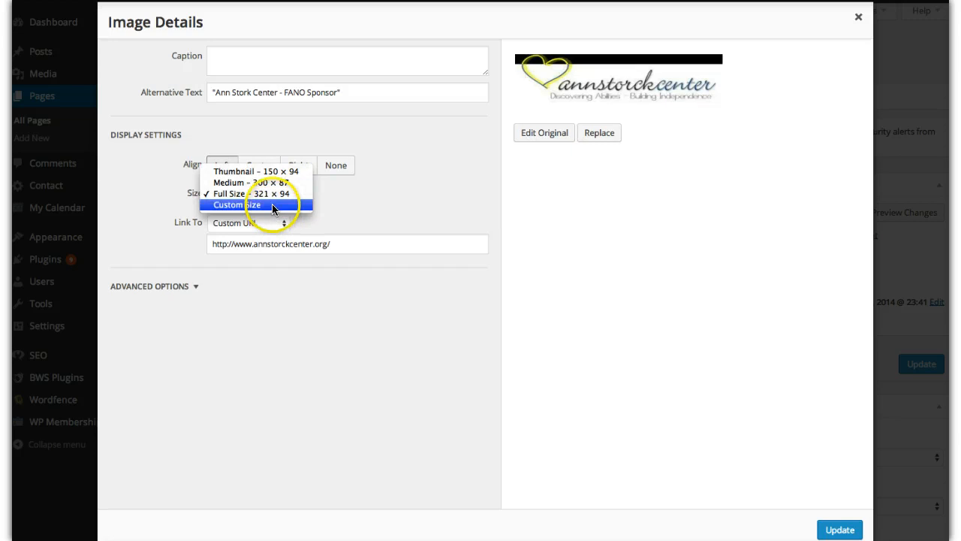
click(272, 204)
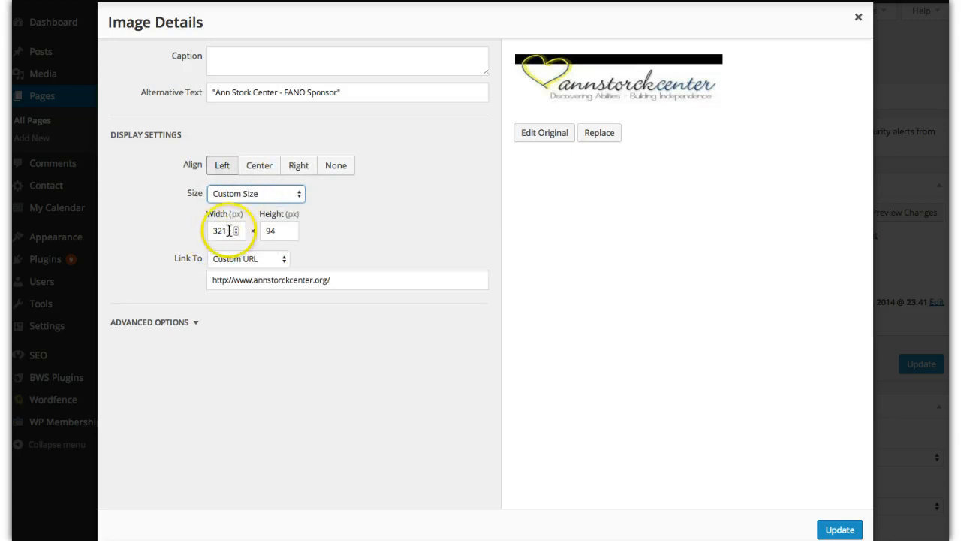
click(235, 228)
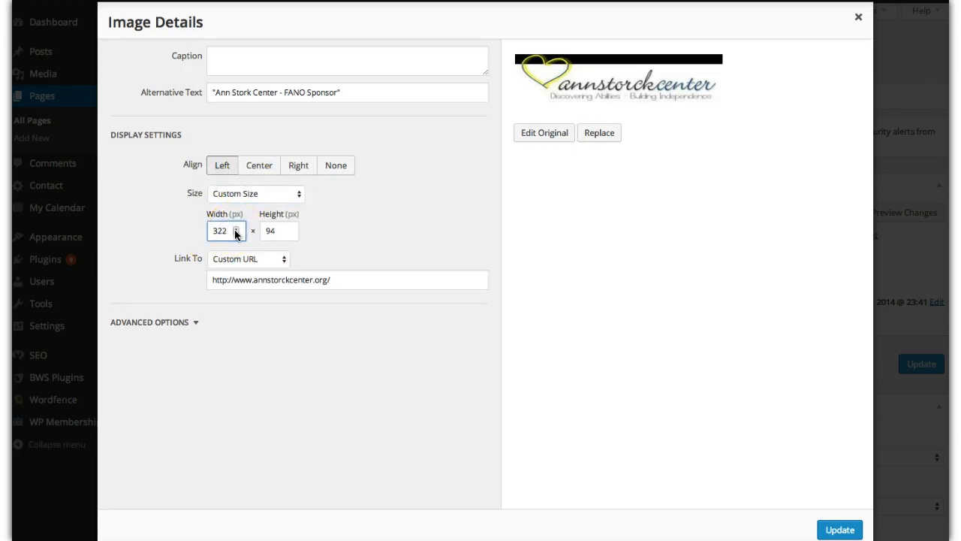
click(235, 234)
click(235, 234)
click(290, 229)
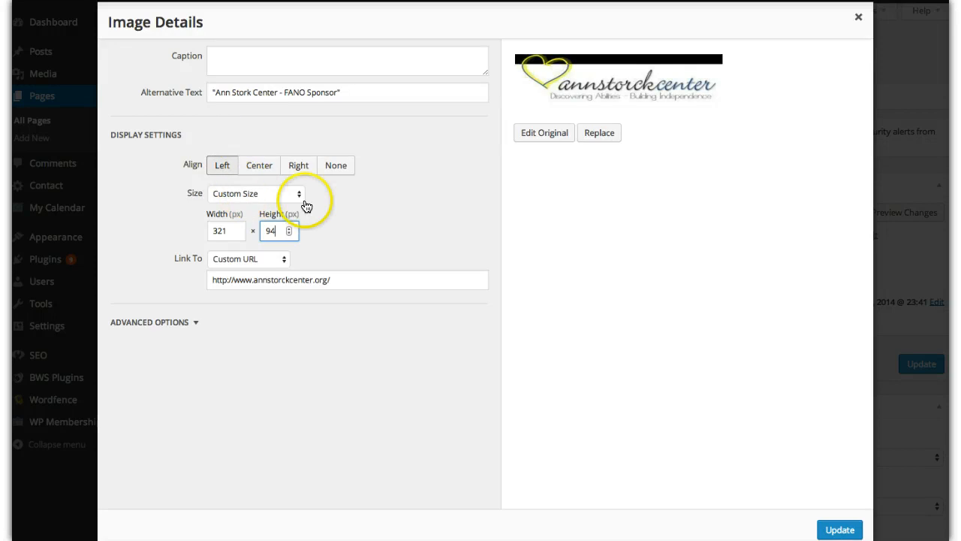
click(839, 530)
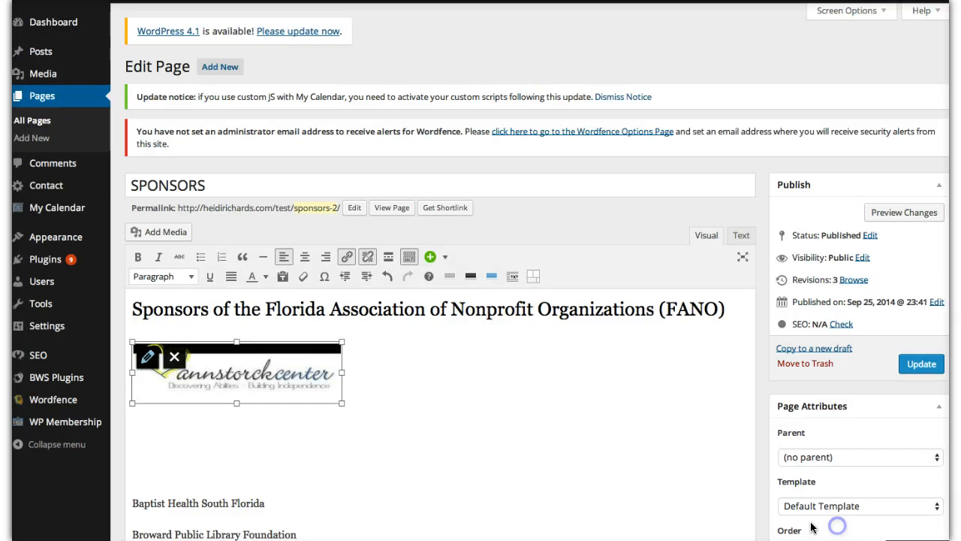
click(386, 391)
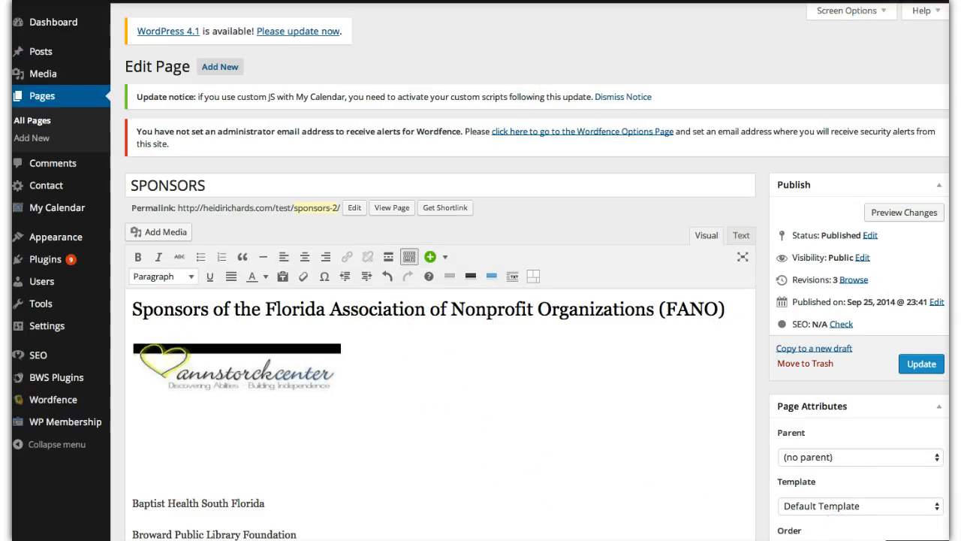
- Update the published Sponsors page with the new heading and logo
click(920, 365)
click(408, 405)
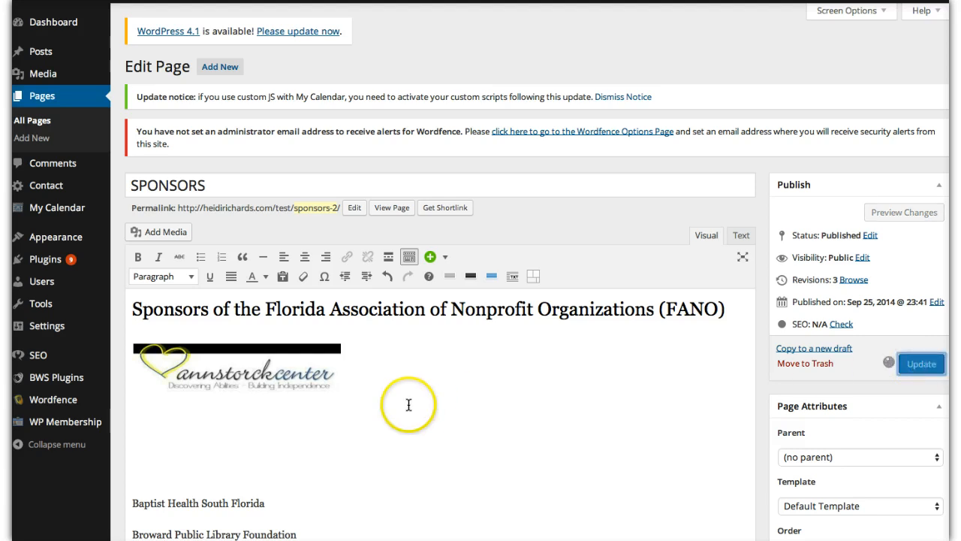
click(545, 387)
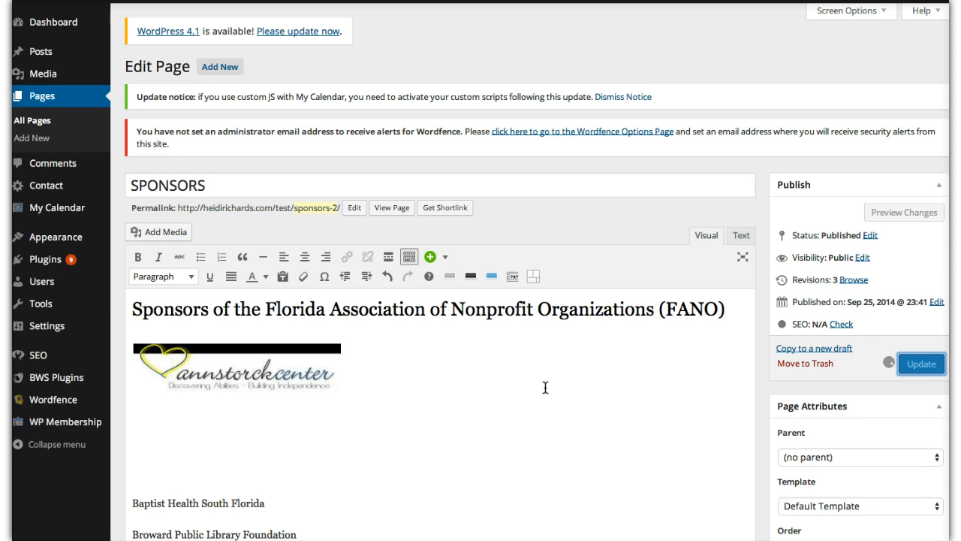
click(492, 344)
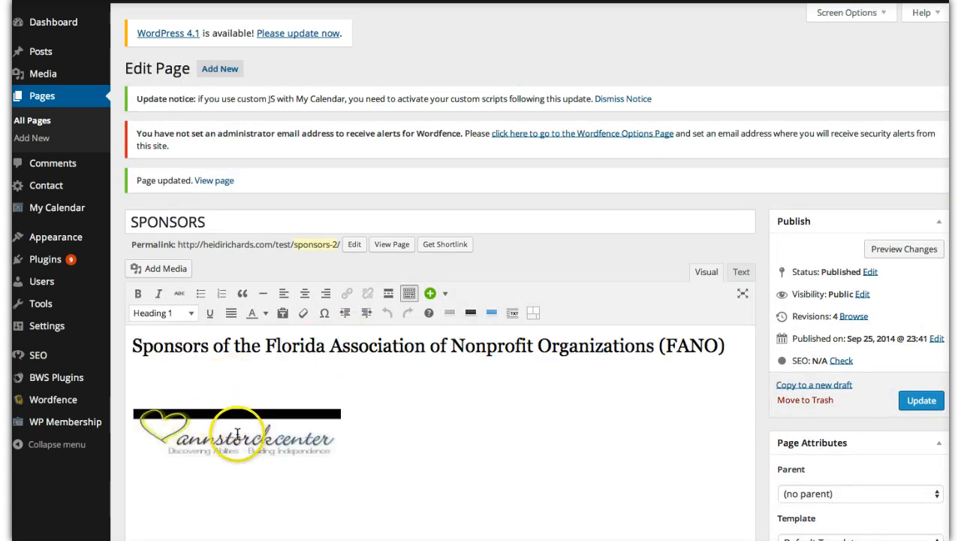
click(237, 434)
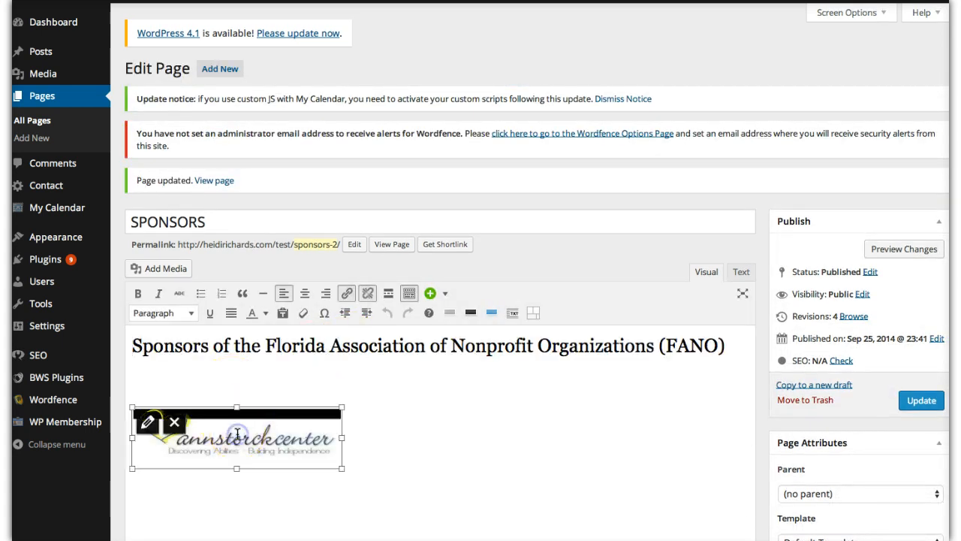
click(346, 298)
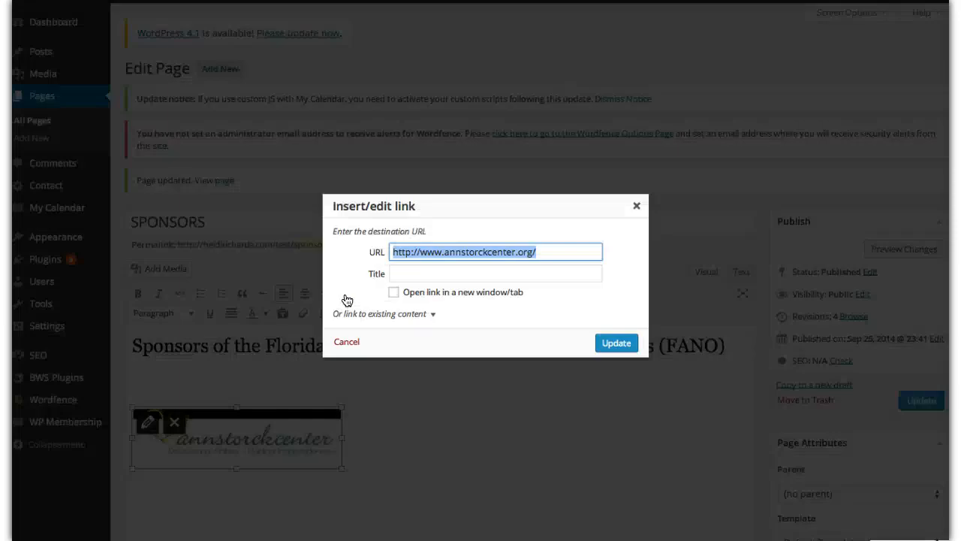
click(393, 292)
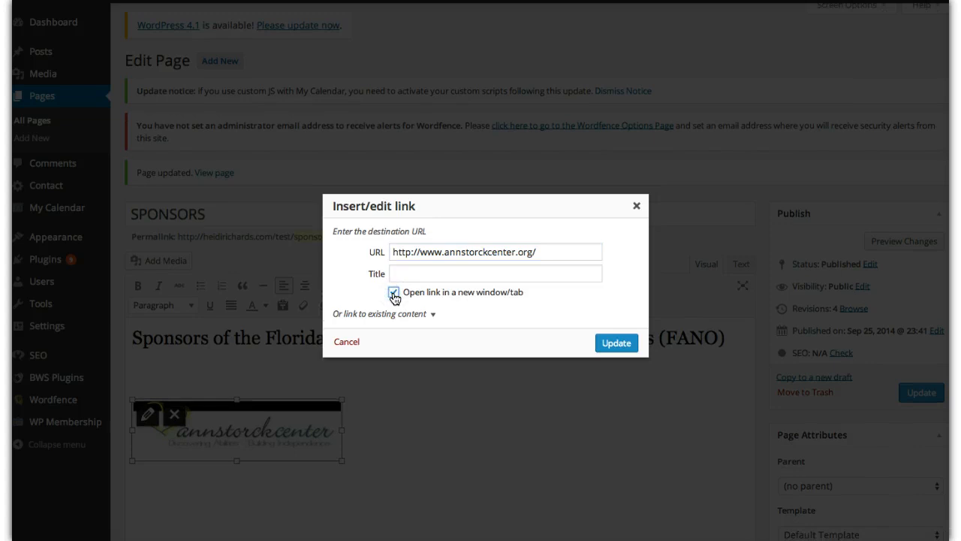
click(616, 345)
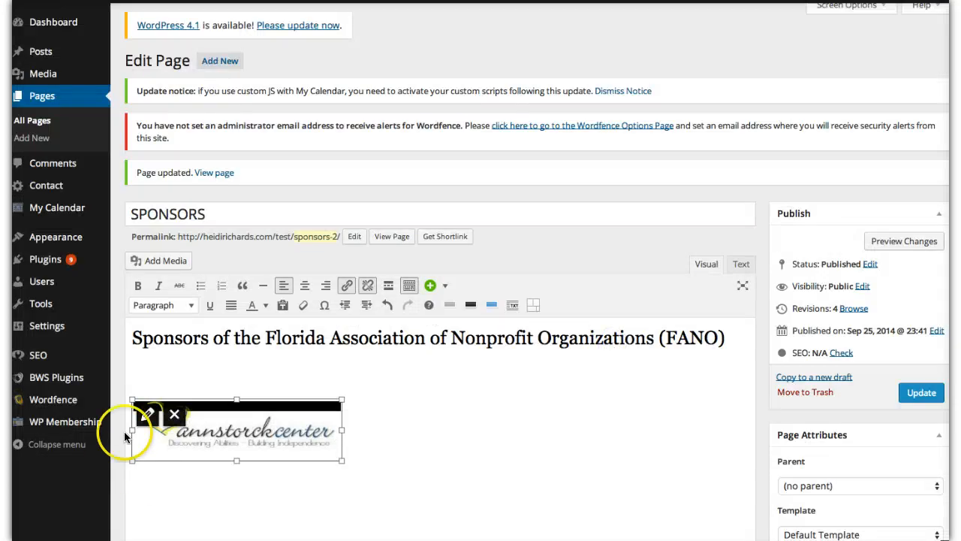
- Delete the blank line between the Heading 1 and the logo, and update the page
click(141, 379)
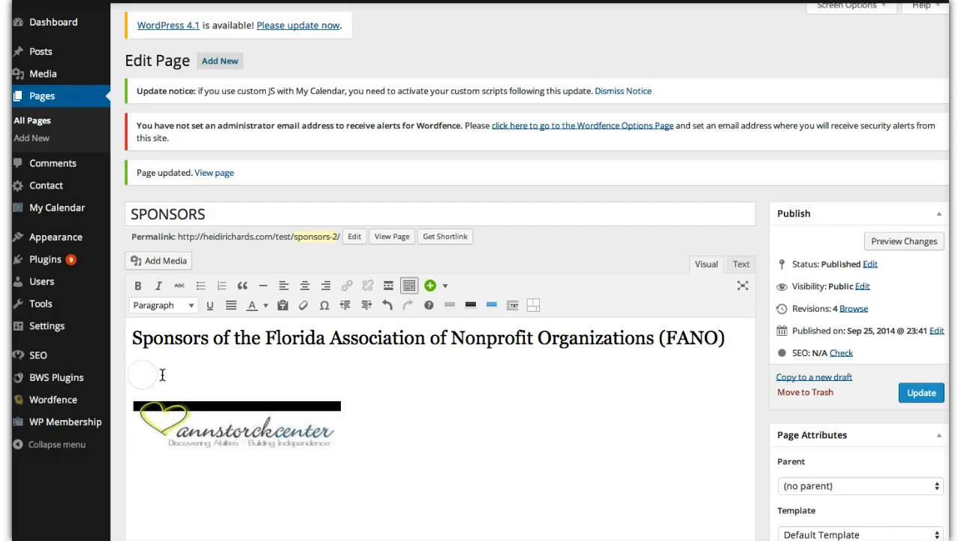
key(BackSpace)
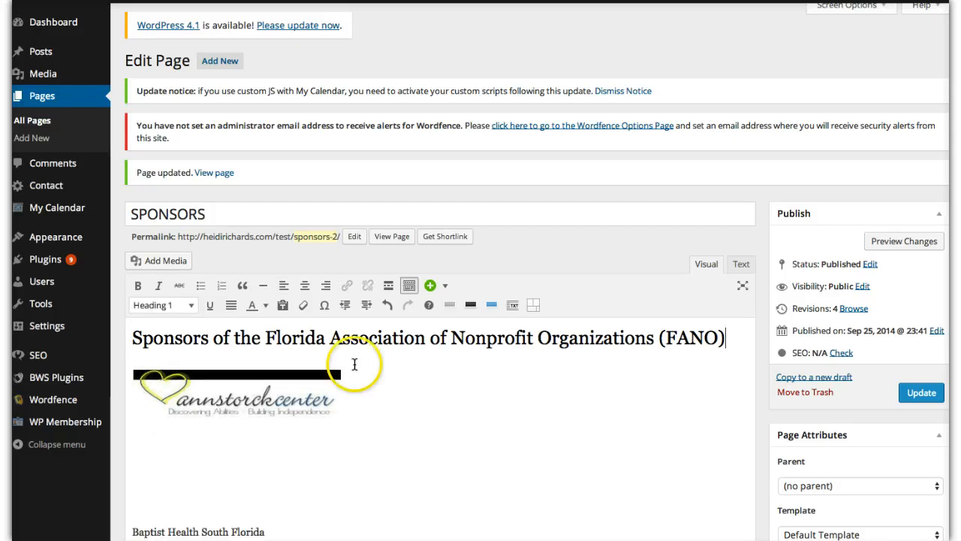
click(918, 398)
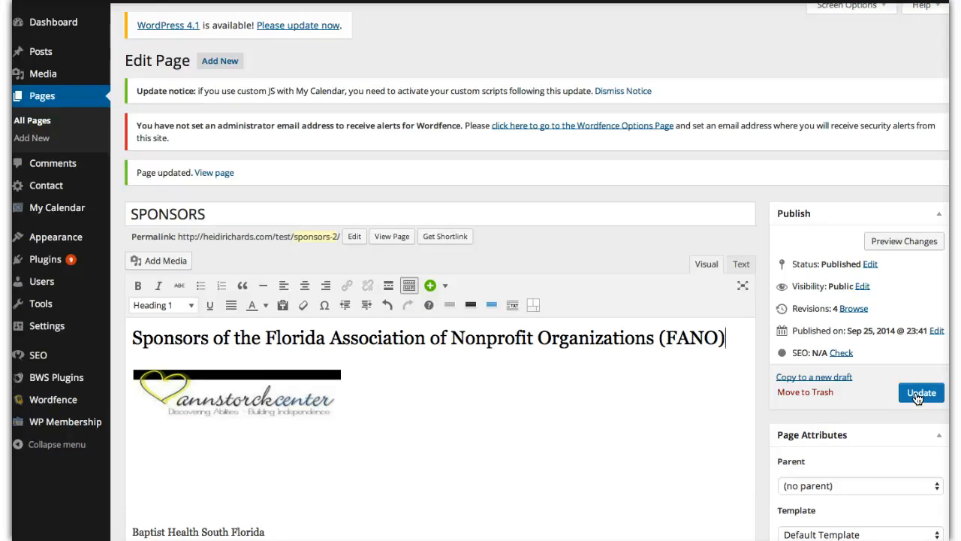
click(917, 395)
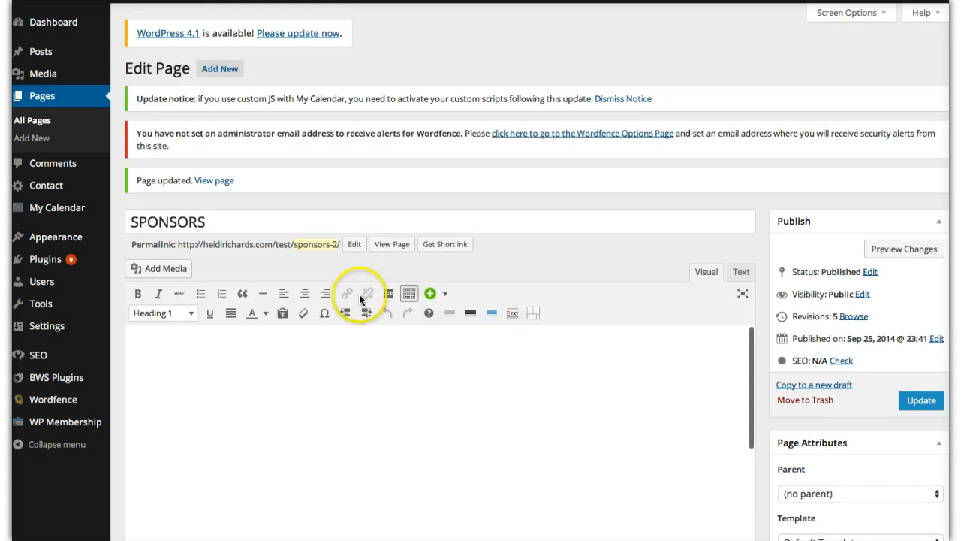
- View the published Sponsors page and examine the heading, logo and spacing above the sponsor names
click(214, 182)
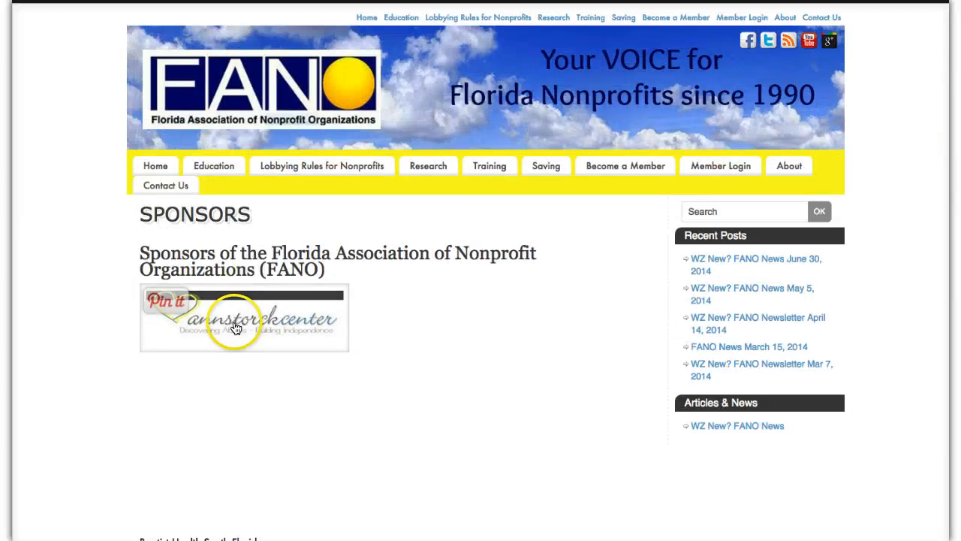
scroll(427, 345, down, 3)
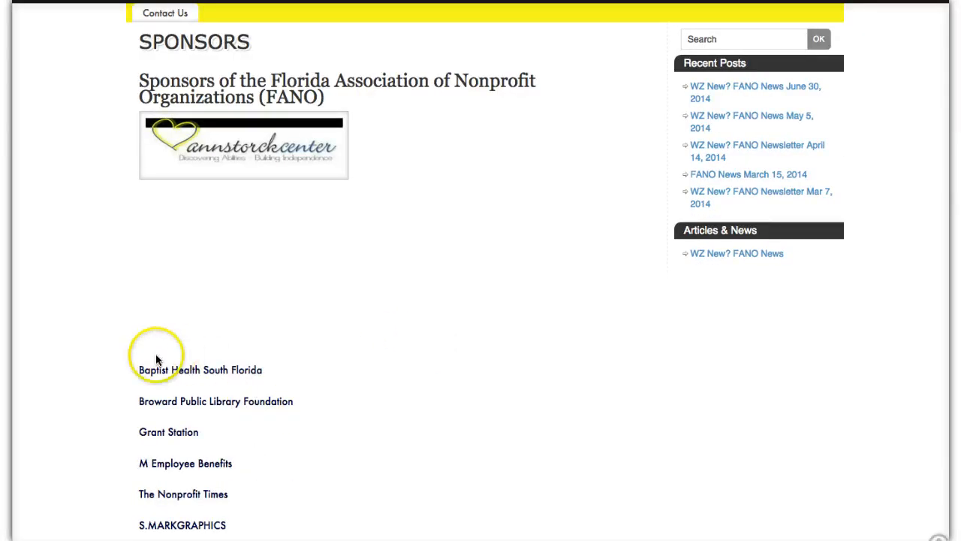
scroll(370, 269, up, 1)
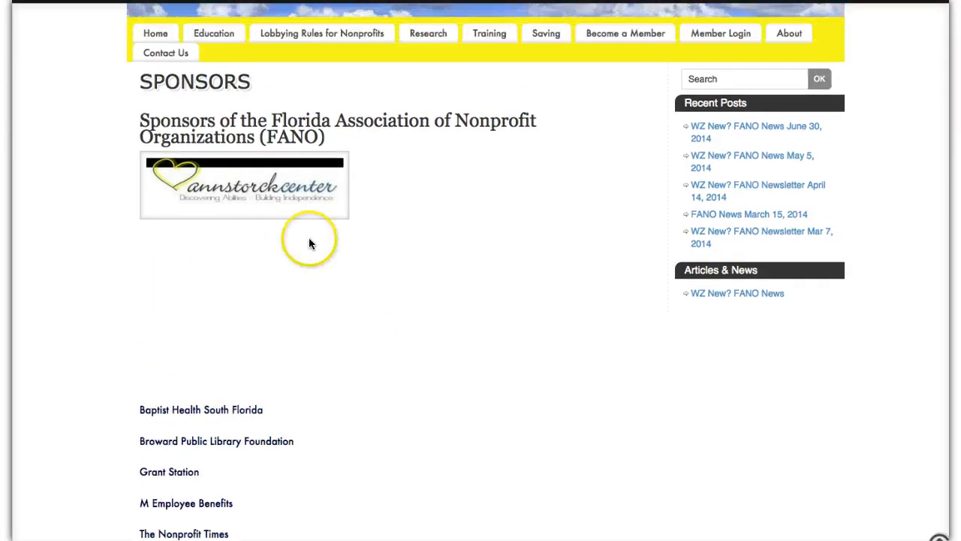
scroll(444, 223, down, 1)
scroll(445, 223, up, 2)
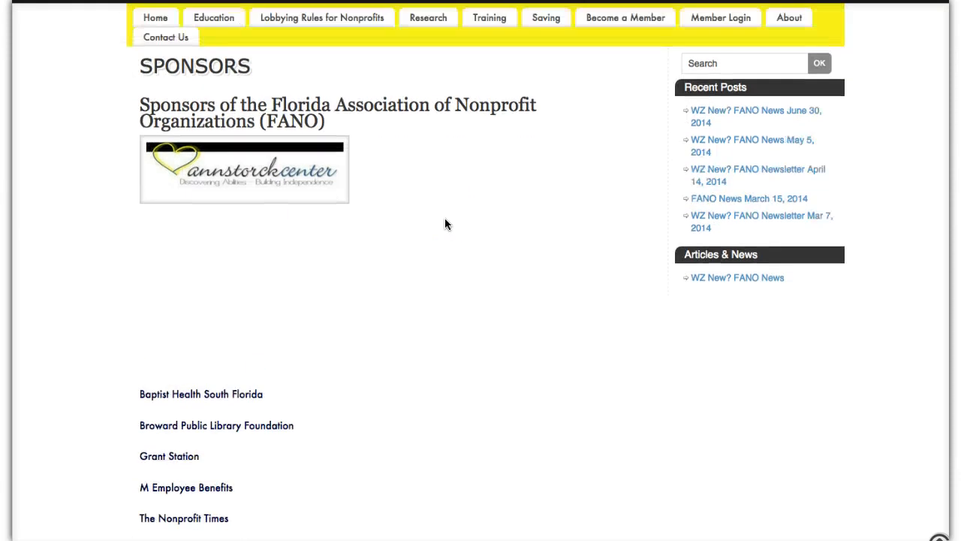
scroll(445, 223, up, 1)
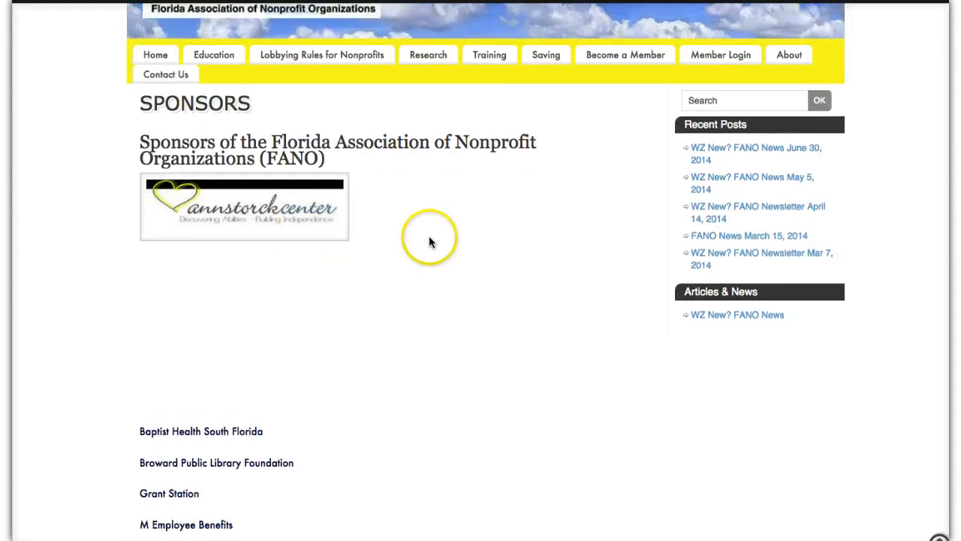
- Test the logo's link on the published page, switching between the Ann Storck Center site and the Sponsors page
mouse_move(228, 219)
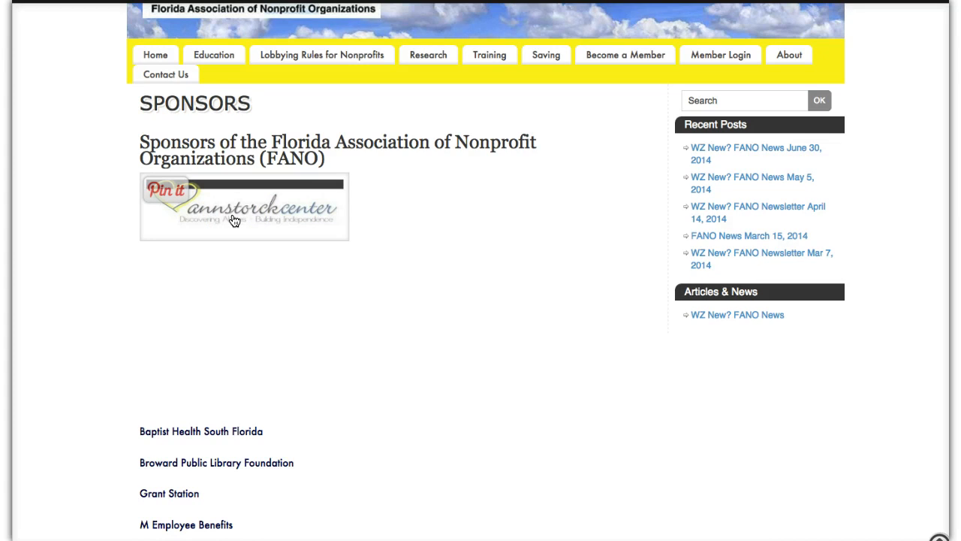
click(232, 218)
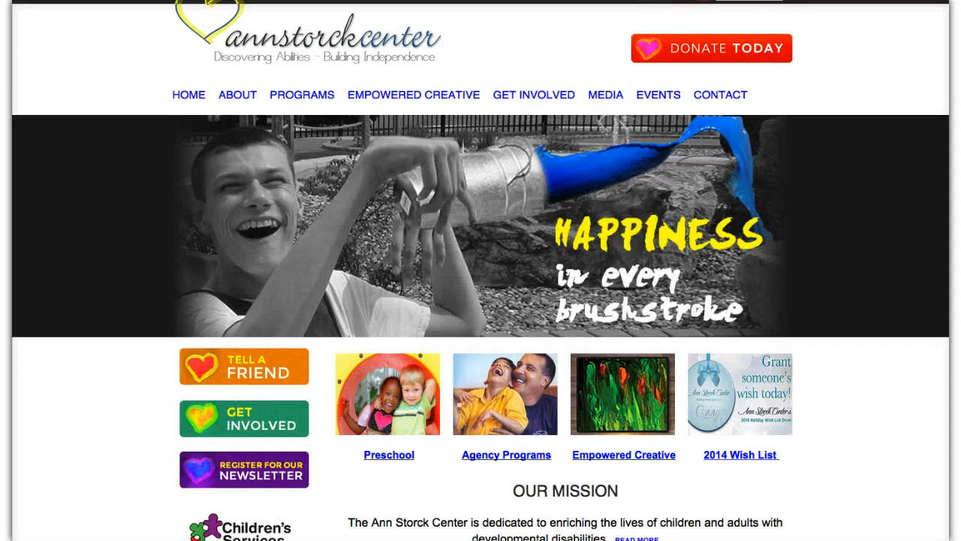
key(super+w)
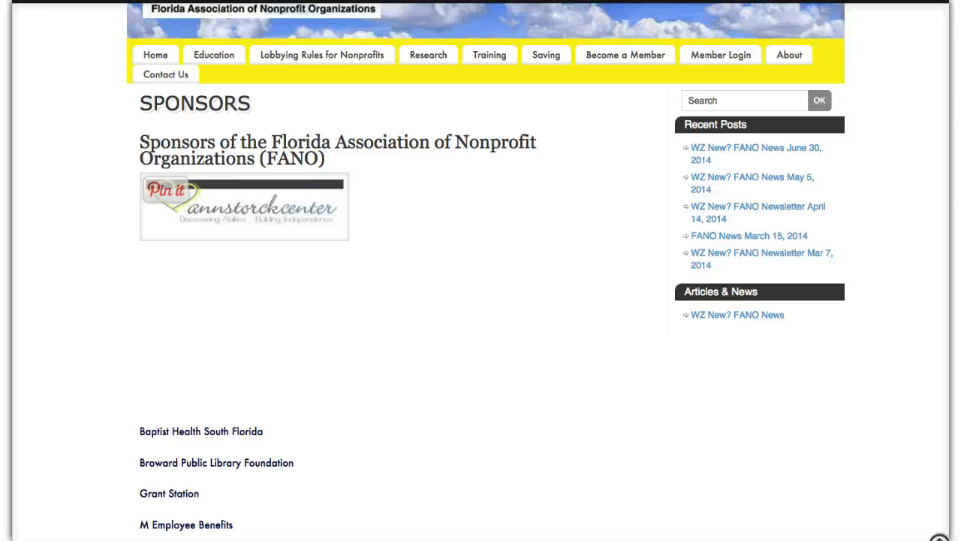
key(ctrl+Tab)
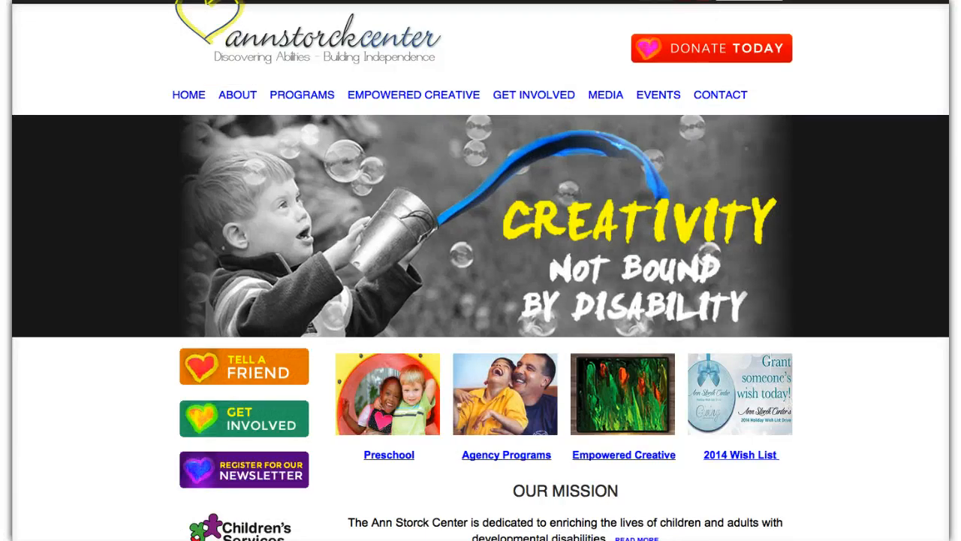
key(ctrl+shift+Tab)
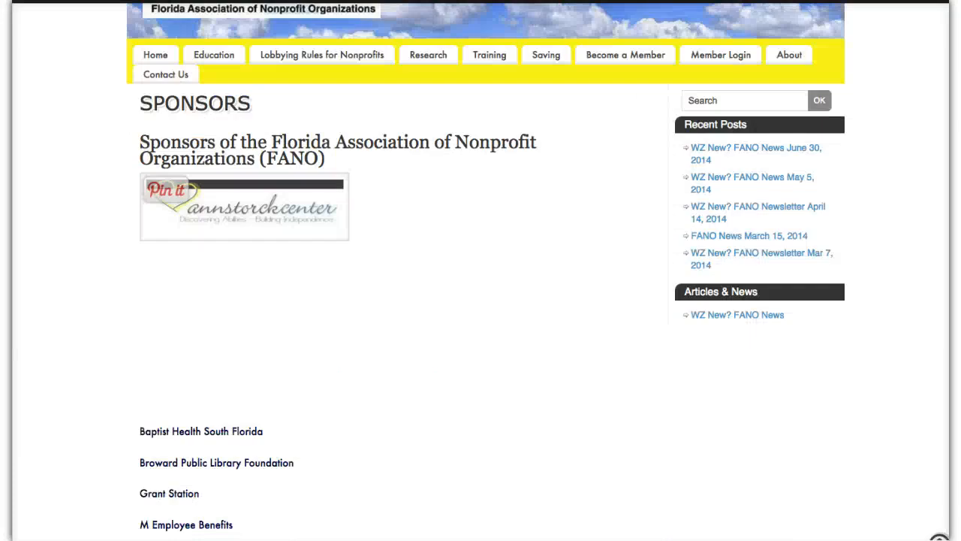